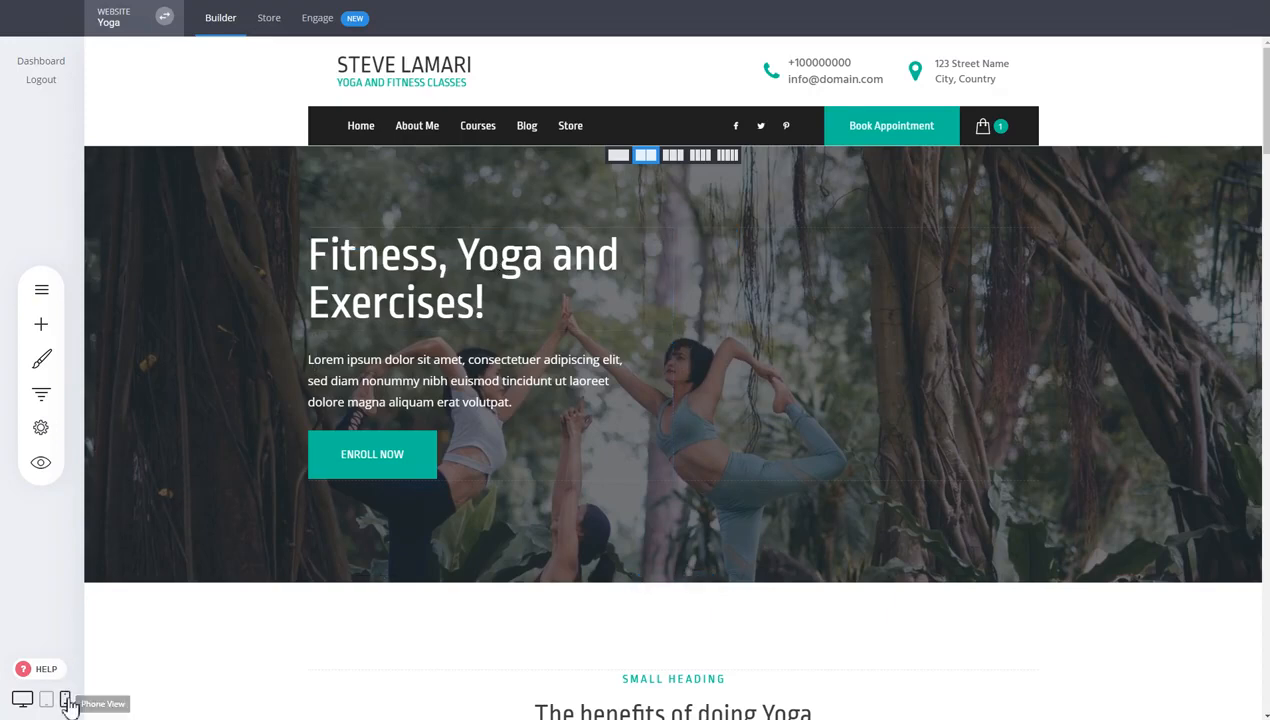
# Switch to the phone view and review the global text styling for phones
pyautogui.click(66, 700)
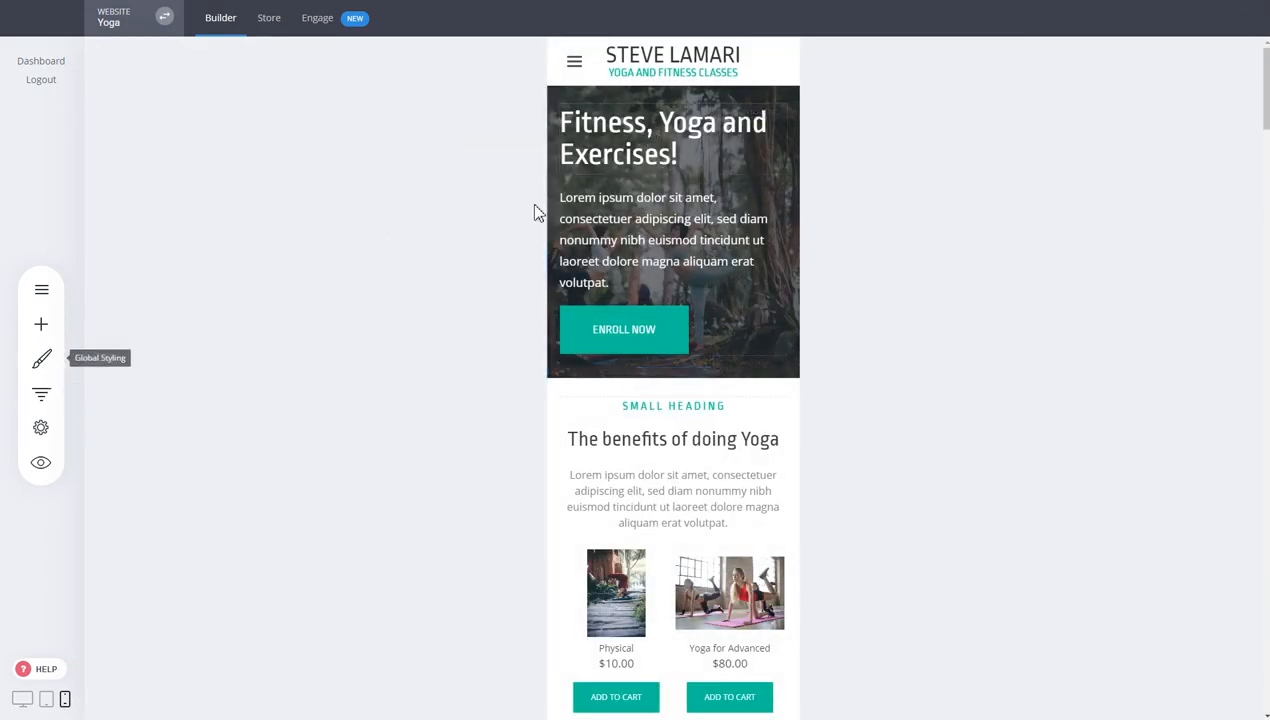
pyautogui.click(41, 358)
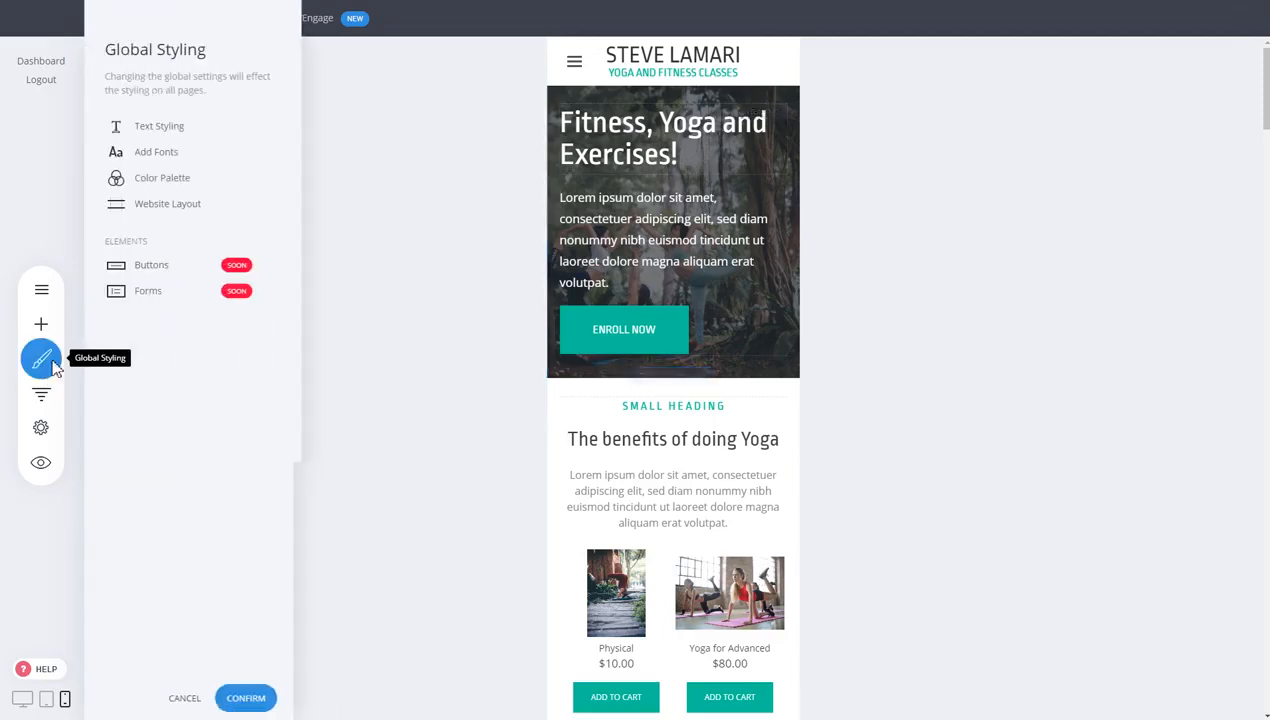
pyautogui.click(155, 126)
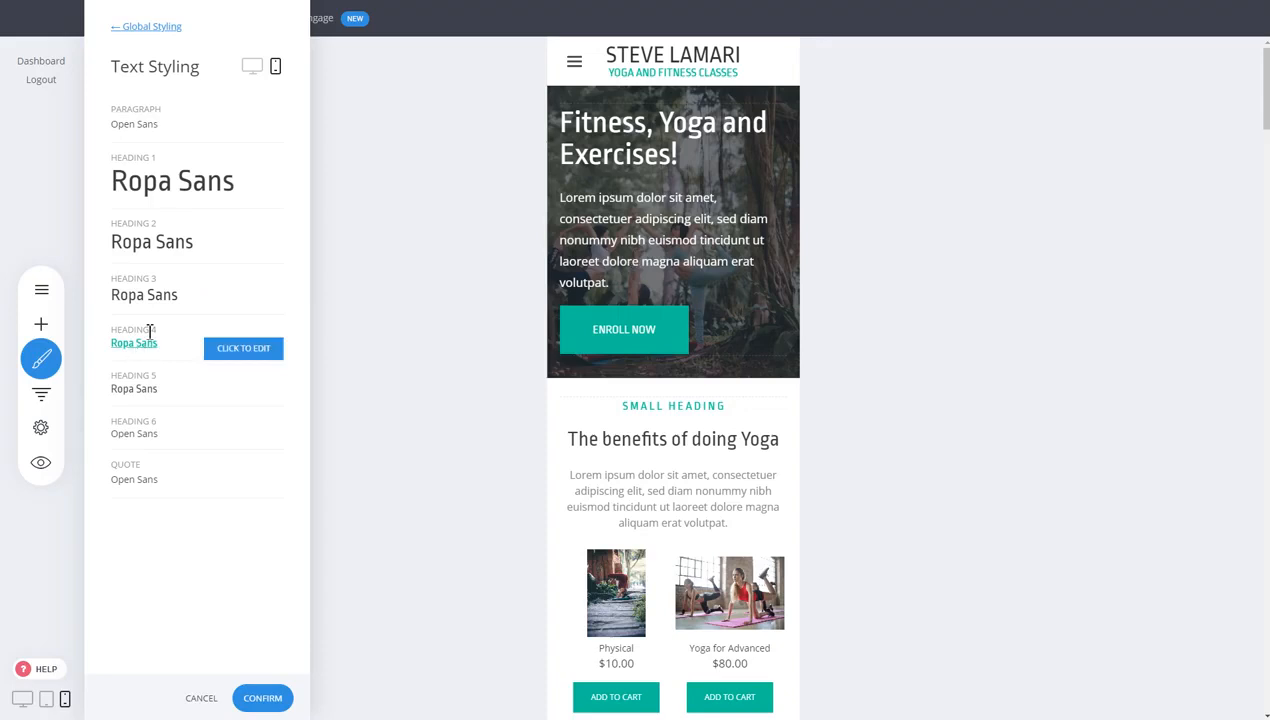
pyautogui.click(933, 448)
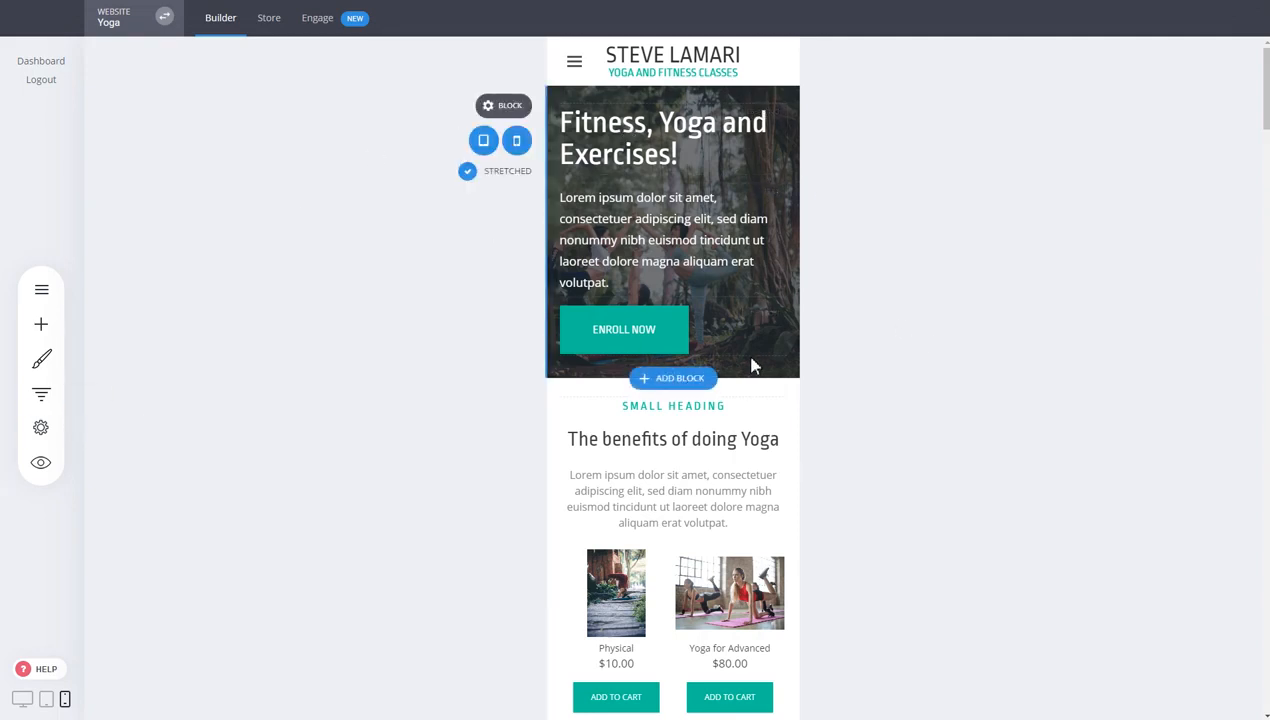
# Add a spacer above the hero heading in phone view and stretch it to about 73 px high
pyautogui.click(41, 324)
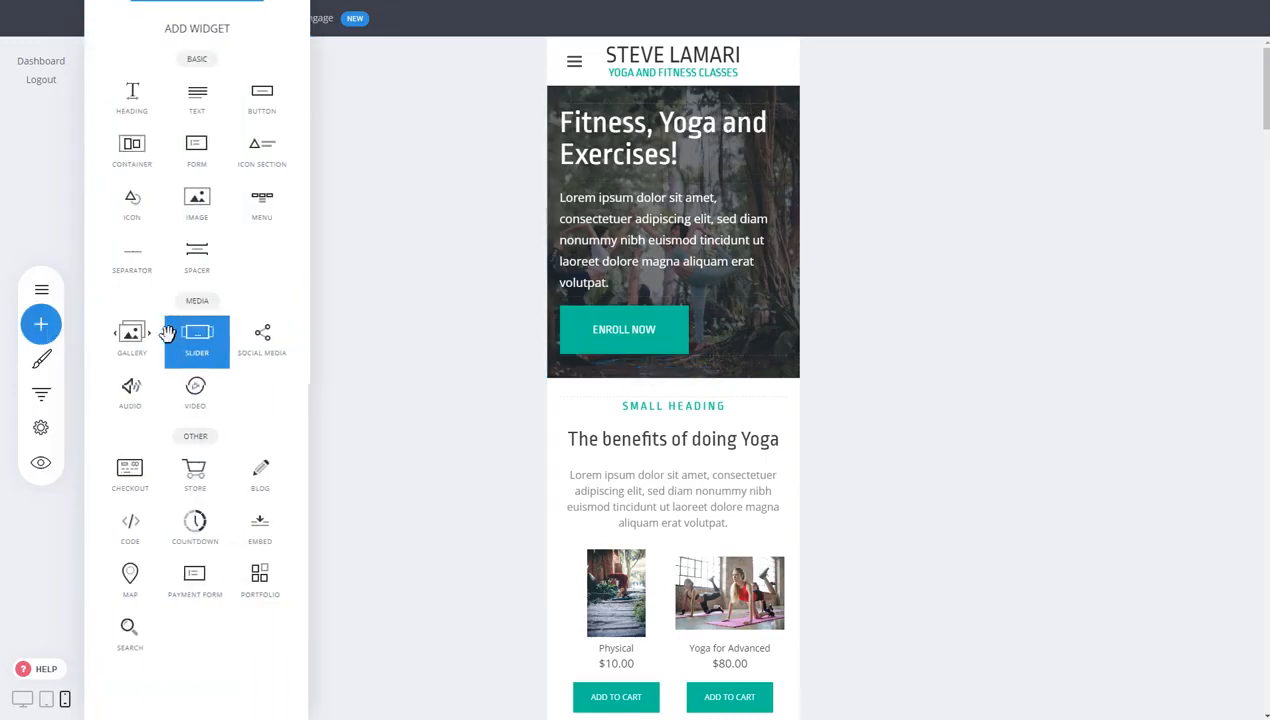
pyautogui.moveTo(197, 252); pyautogui.dragTo(672, 106)
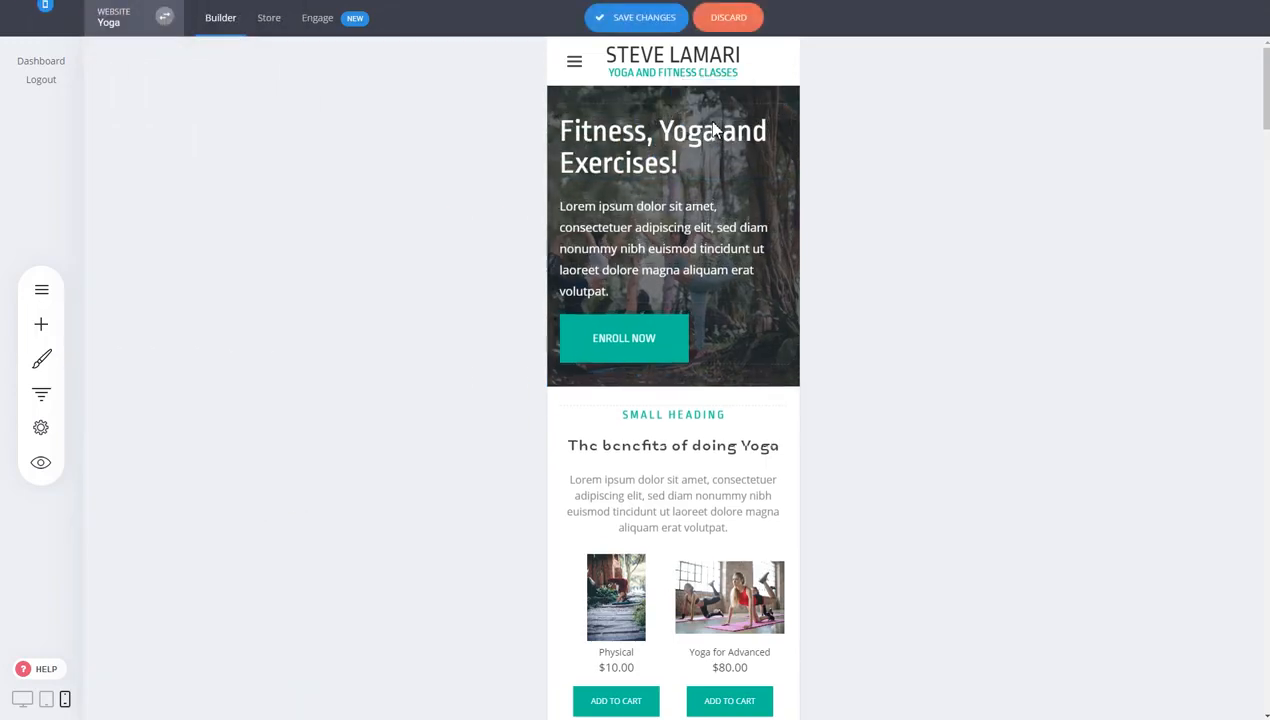
pyautogui.moveTo(667, 160); pyautogui.dragTo(672, 147)
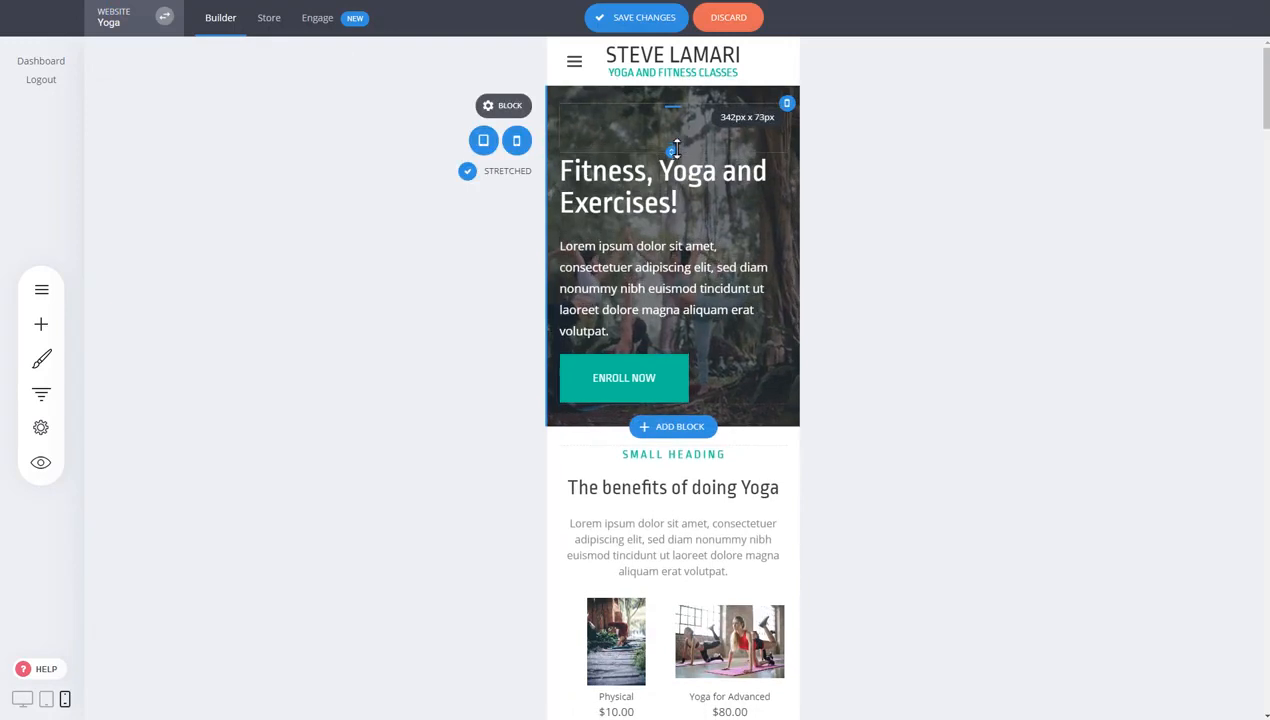
# Add a second spacer below the hero's Enroll Now button and save the changes
pyautogui.click(43, 322)
pyautogui.moveTo(198, 252); pyautogui.dragTo(683, 453)
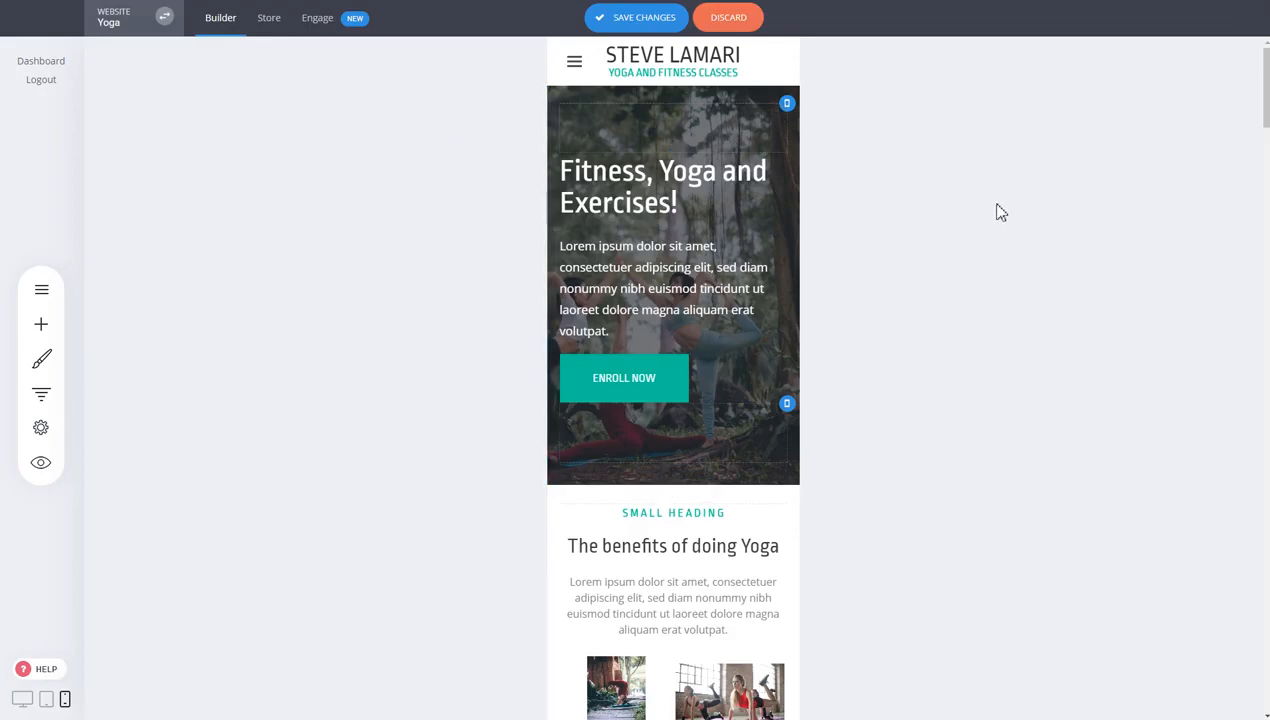
pyautogui.click(638, 20)
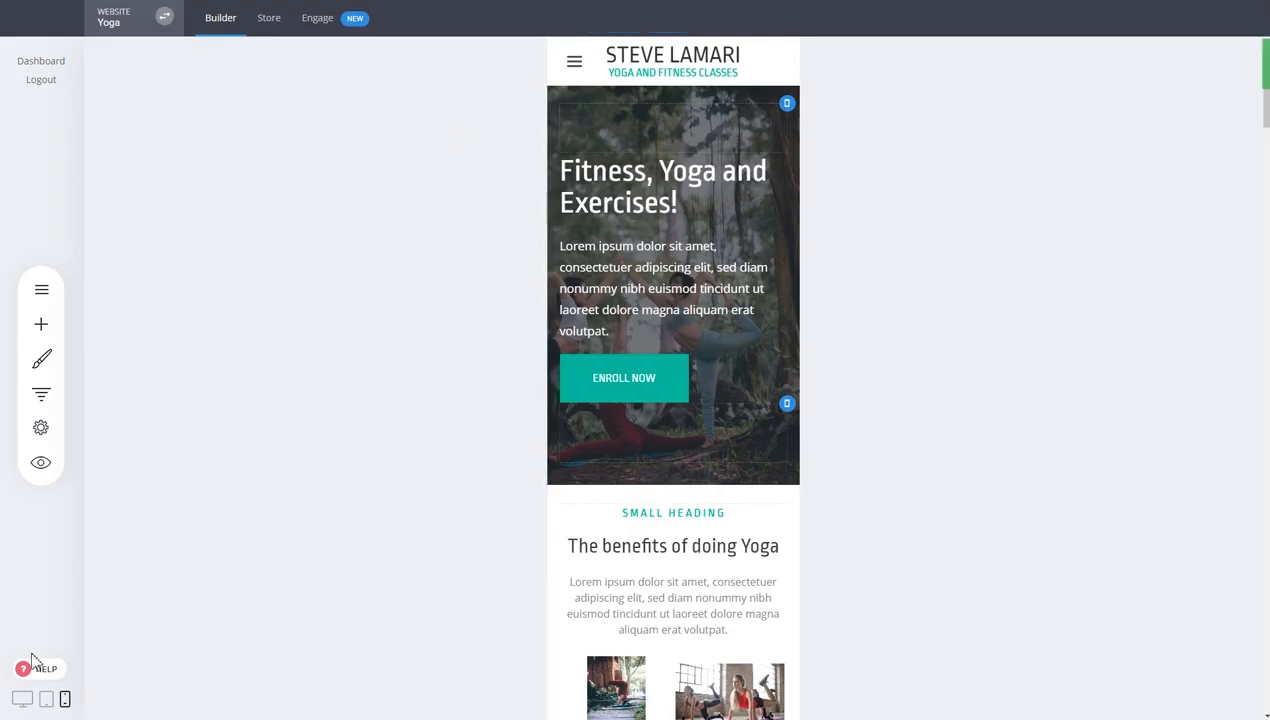
# Check the hero block in the desktop view and return to the phone view
pyautogui.click(22, 698)
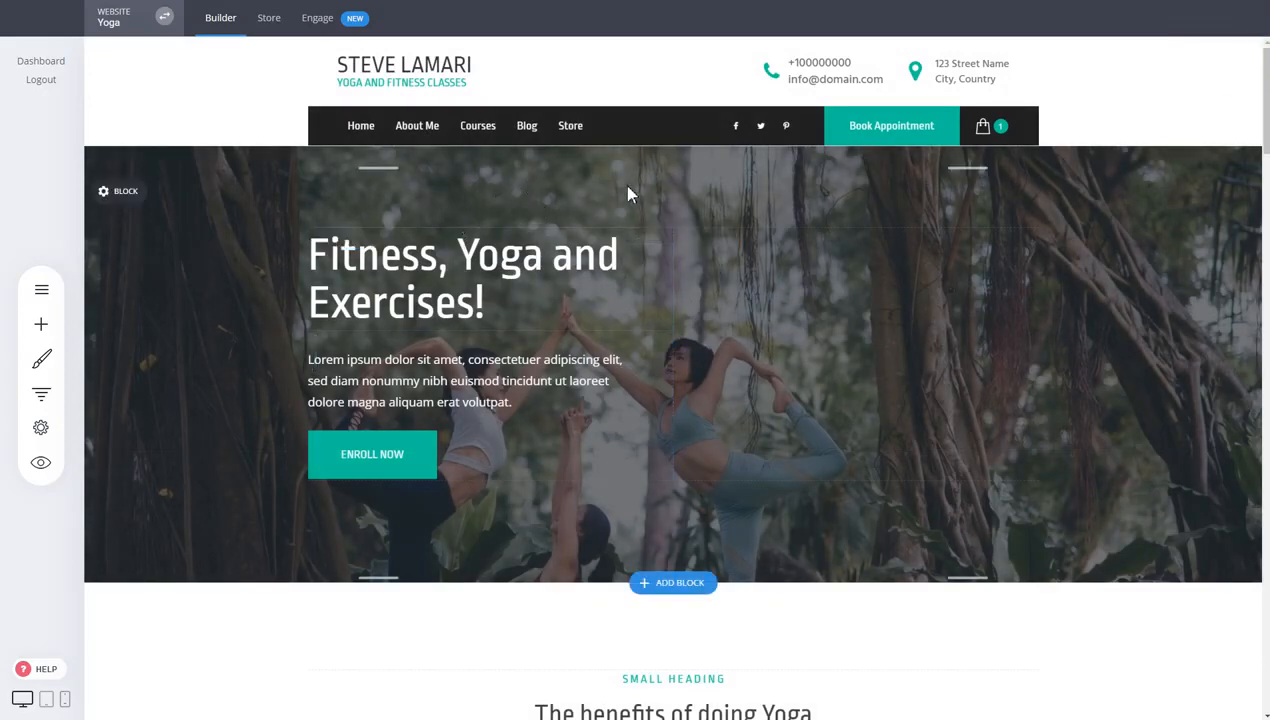
pyautogui.moveTo(621, 207)
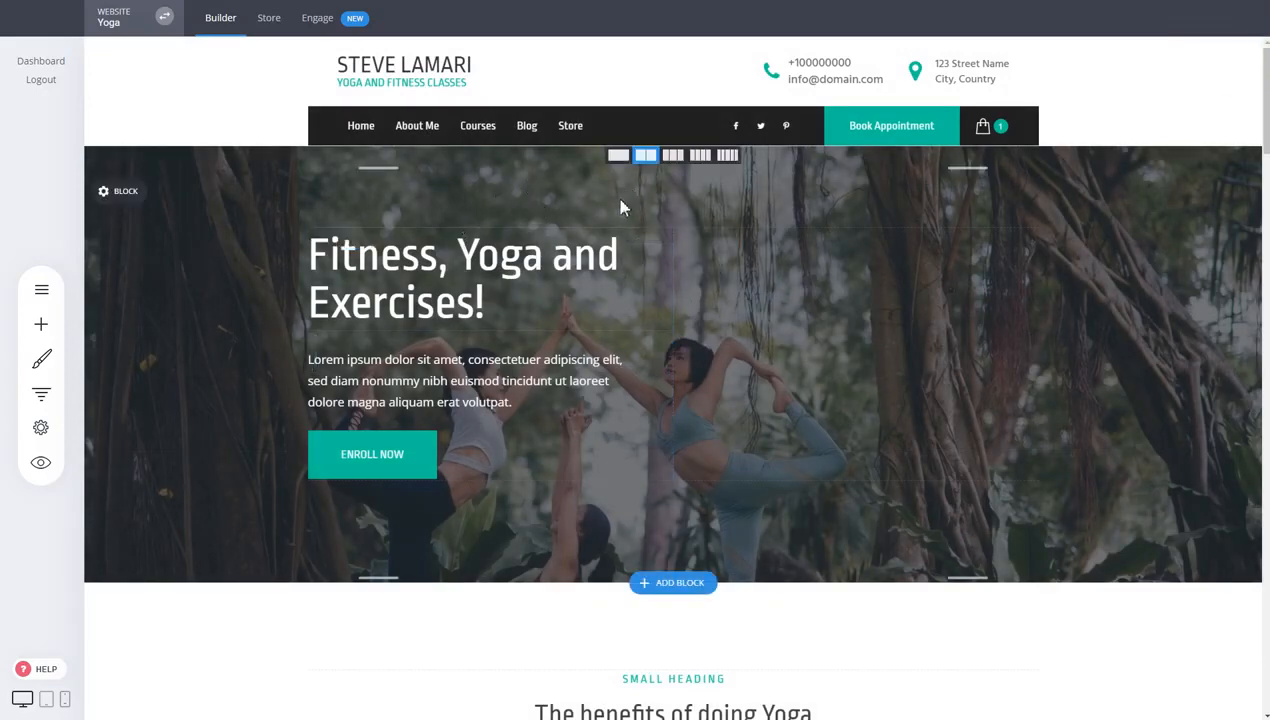
pyautogui.click(64, 698)
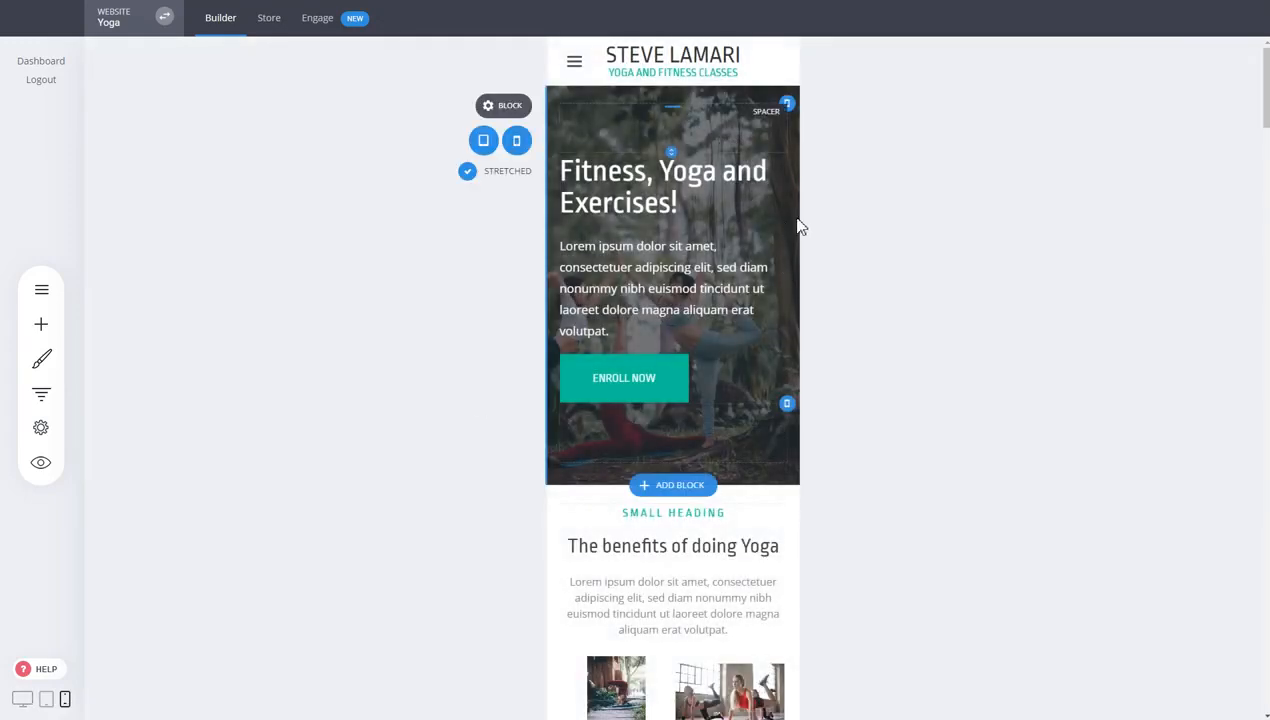
pyautogui.click(648, 282)
pyautogui.click(649, 283)
pyautogui.click(910, 245)
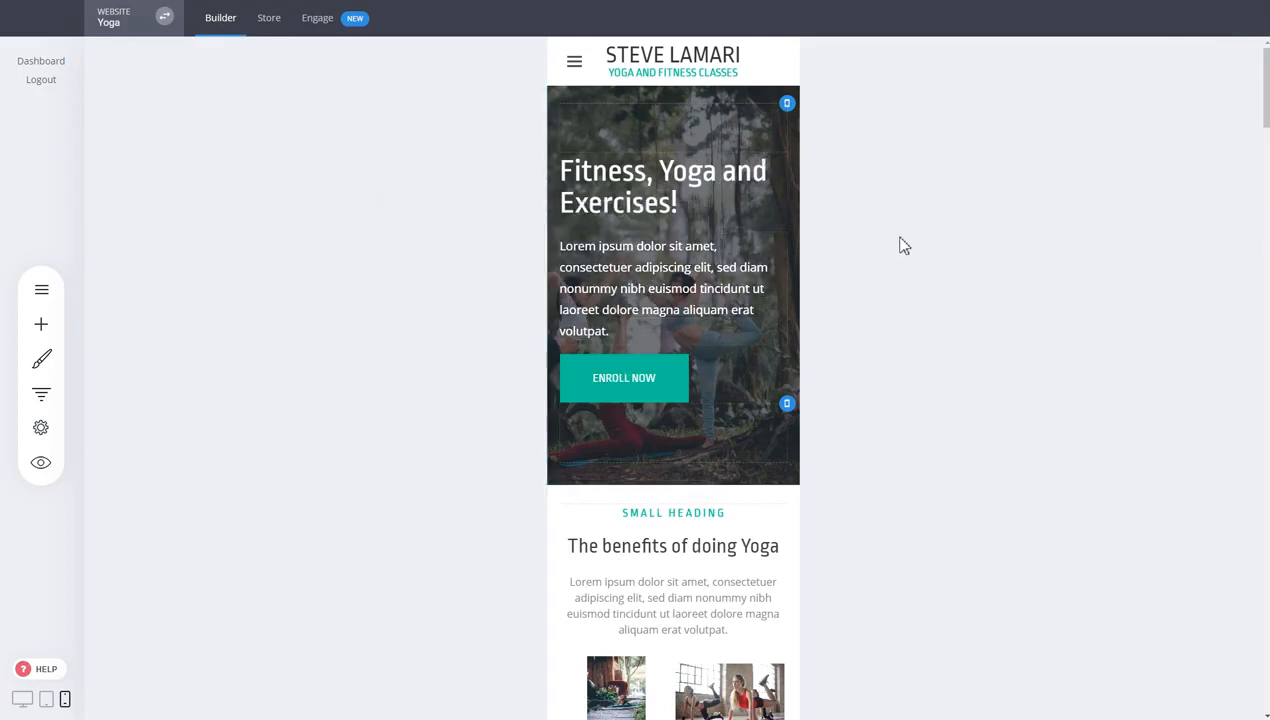
pyautogui.click(628, 264)
pyautogui.click(630, 263)
pyautogui.click(1094, 330)
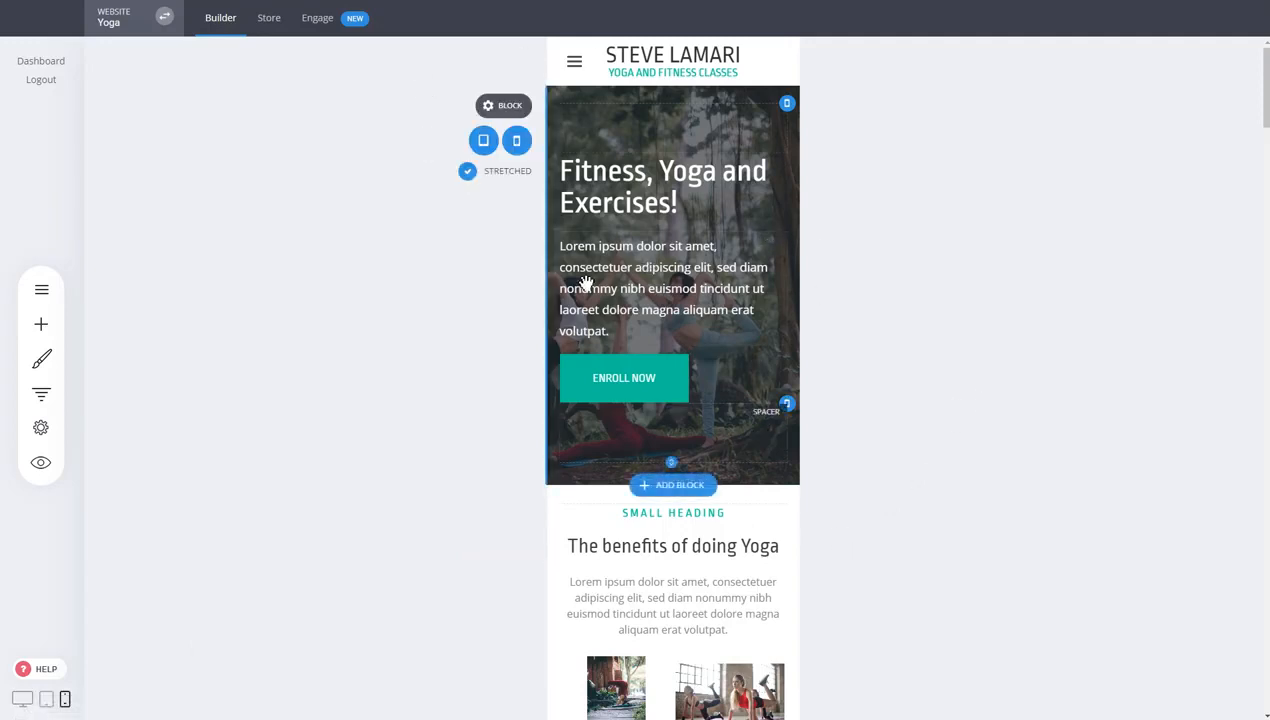
# Hide the original hero block on phones and tablets and place the copied container directly beneath it
pyautogui.click(517, 141)
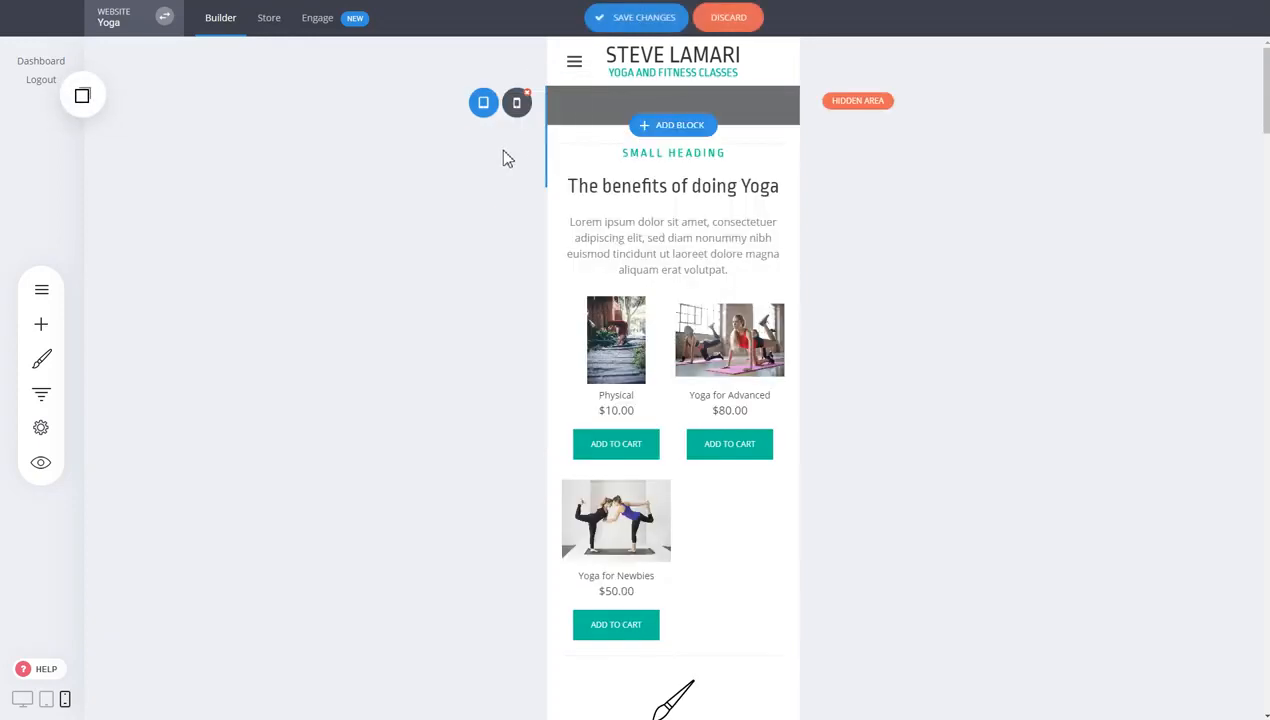
pyautogui.click(483, 104)
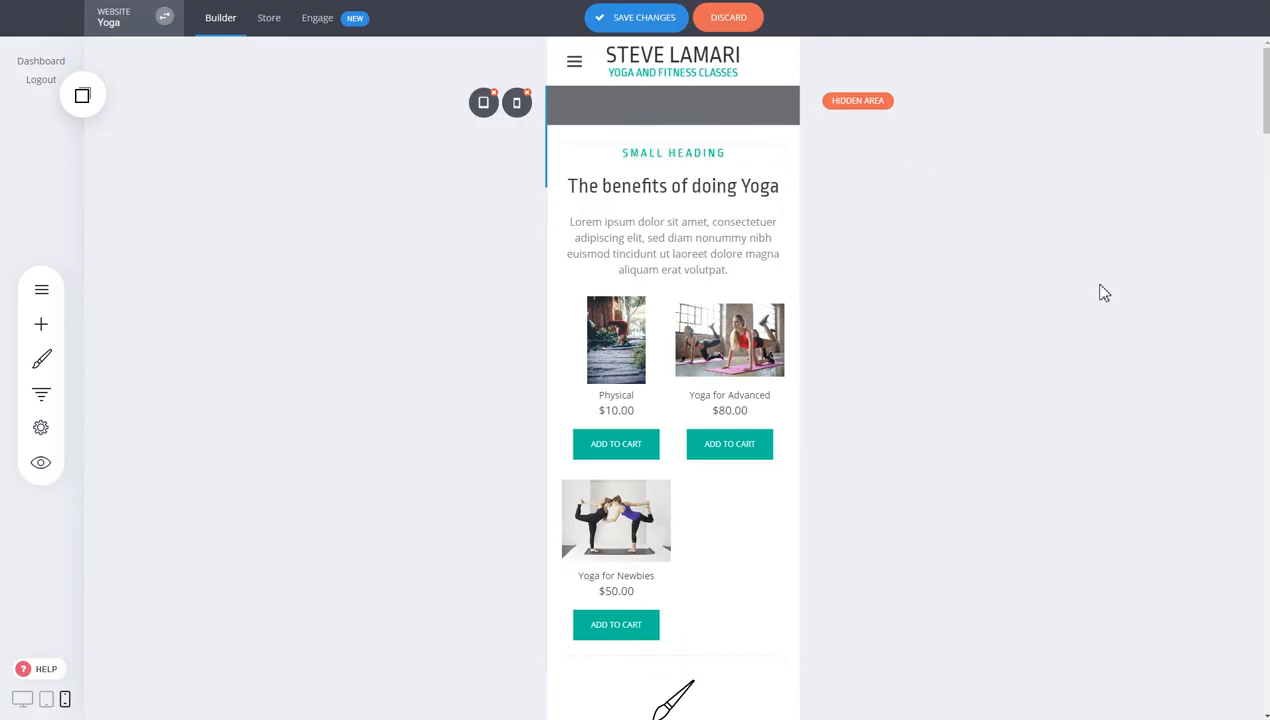
pyautogui.click(84, 97)
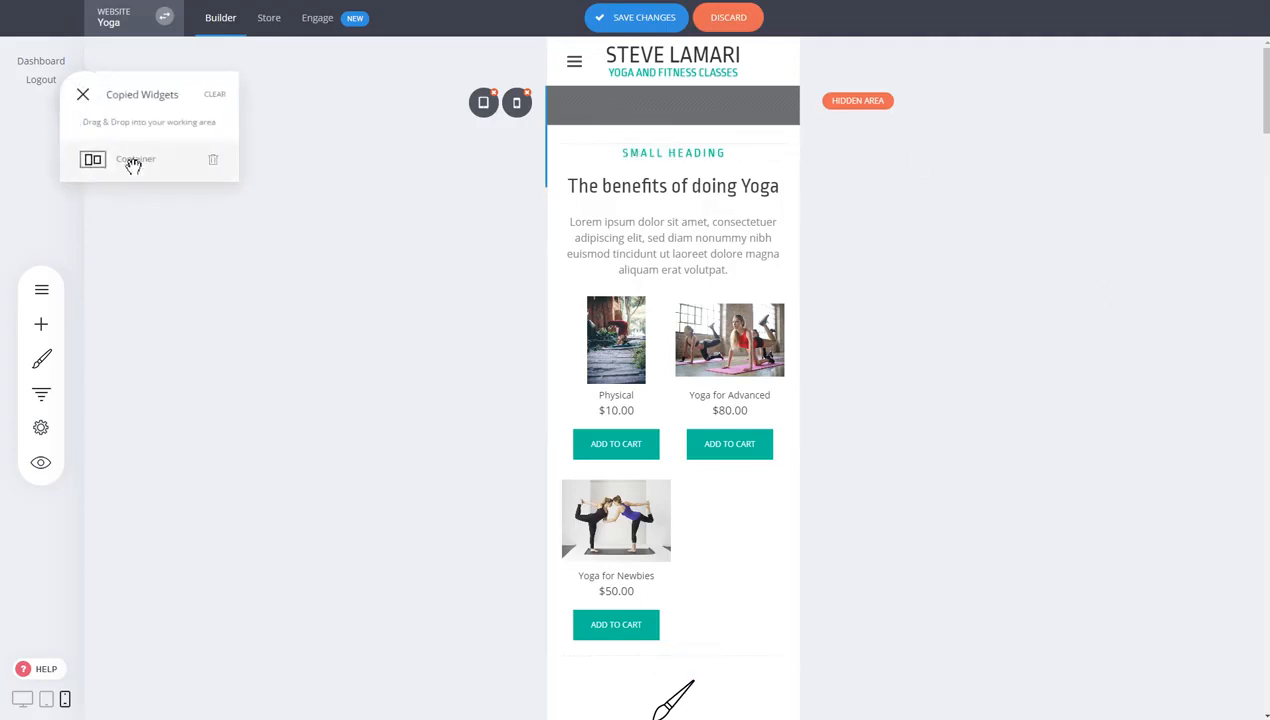
pyautogui.moveTo(133, 165); pyautogui.dragTo(700, 128)
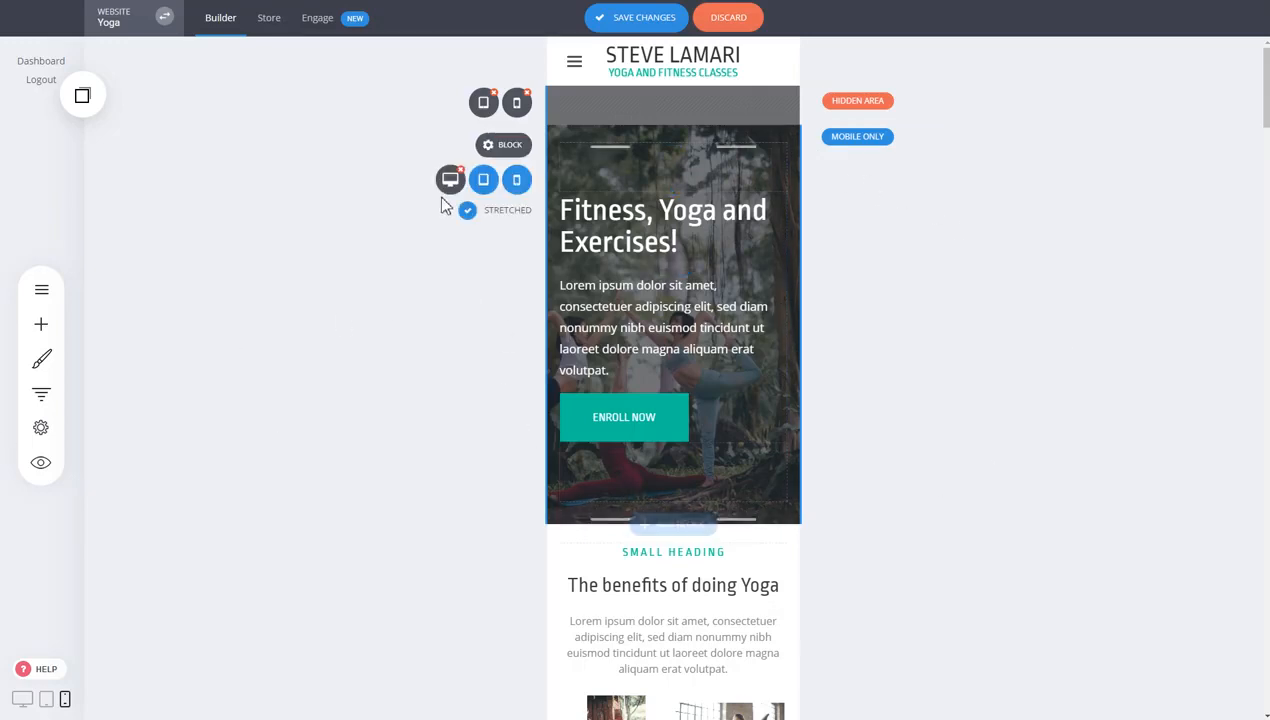
# Center-align the heading "Fitness, Yoga and Exercises!" in the mobile-only hero block
pyautogui.click(663, 235)
pyautogui.click(707, 175)
pyautogui.click(731, 210)
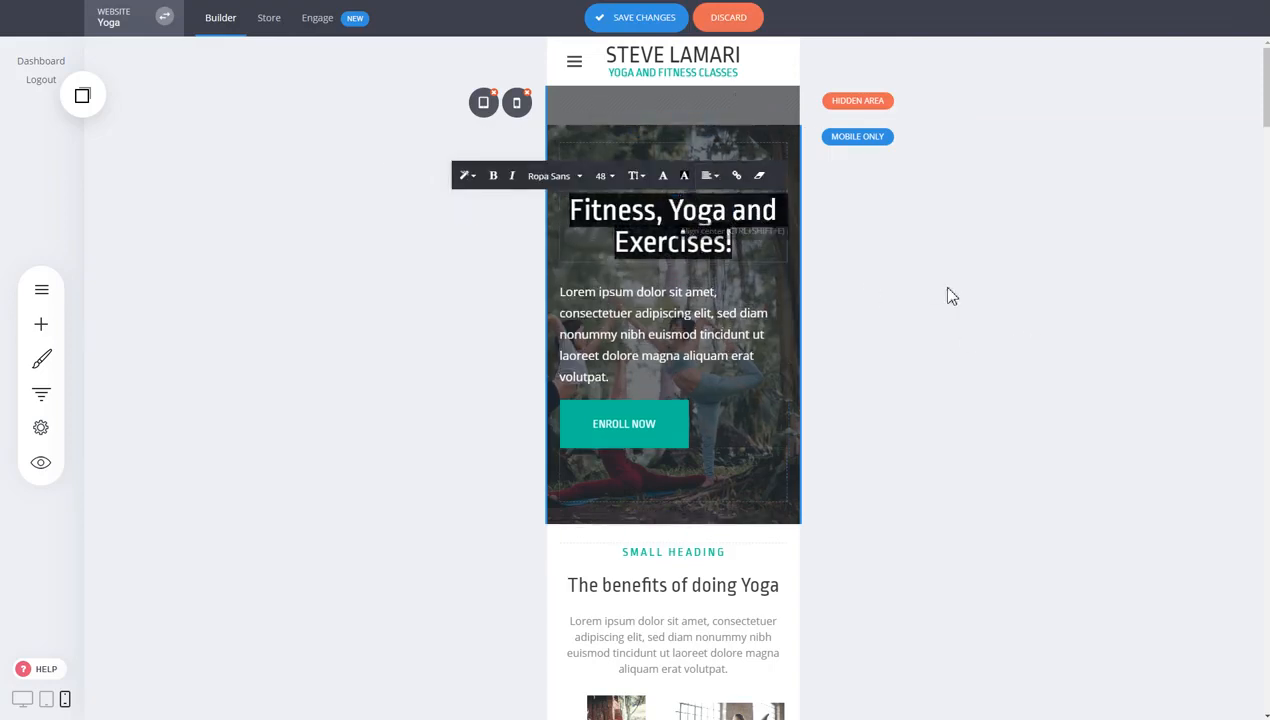
# Center-align the paragraph text and the Enroll Now button in the mobile-only hero block
pyautogui.click(694, 354)
pyautogui.click(686, 261)
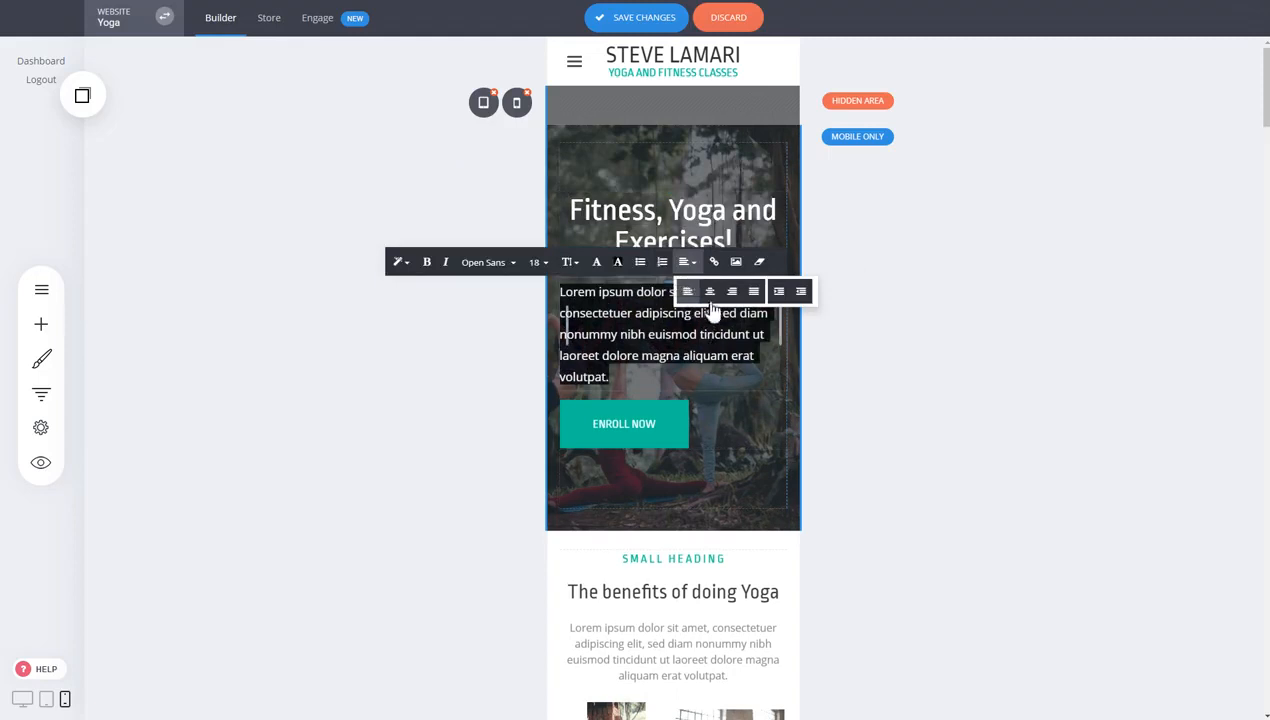
pyautogui.click(710, 298)
pyautogui.click(907, 346)
pyautogui.click(657, 389)
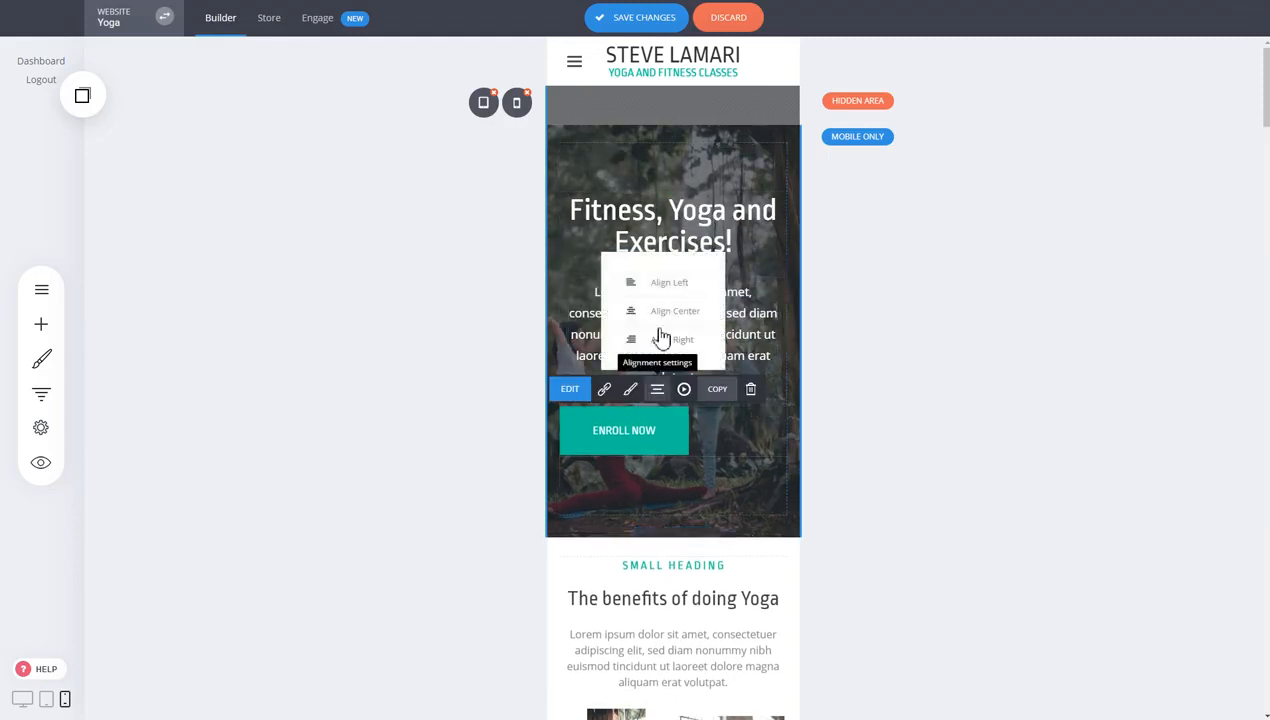
pyautogui.click(664, 311)
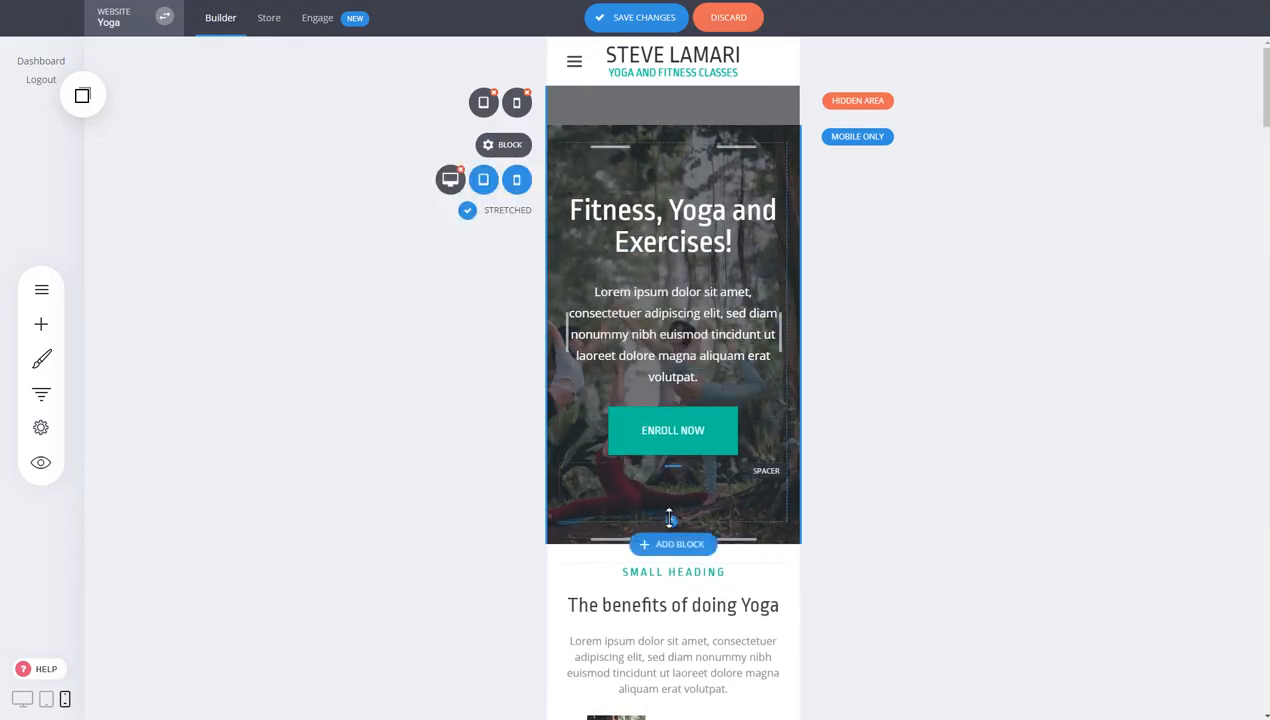
# Add a Social Media widget below the Enroll Now button and widen the gap above it slightly
pyautogui.click(41, 325)
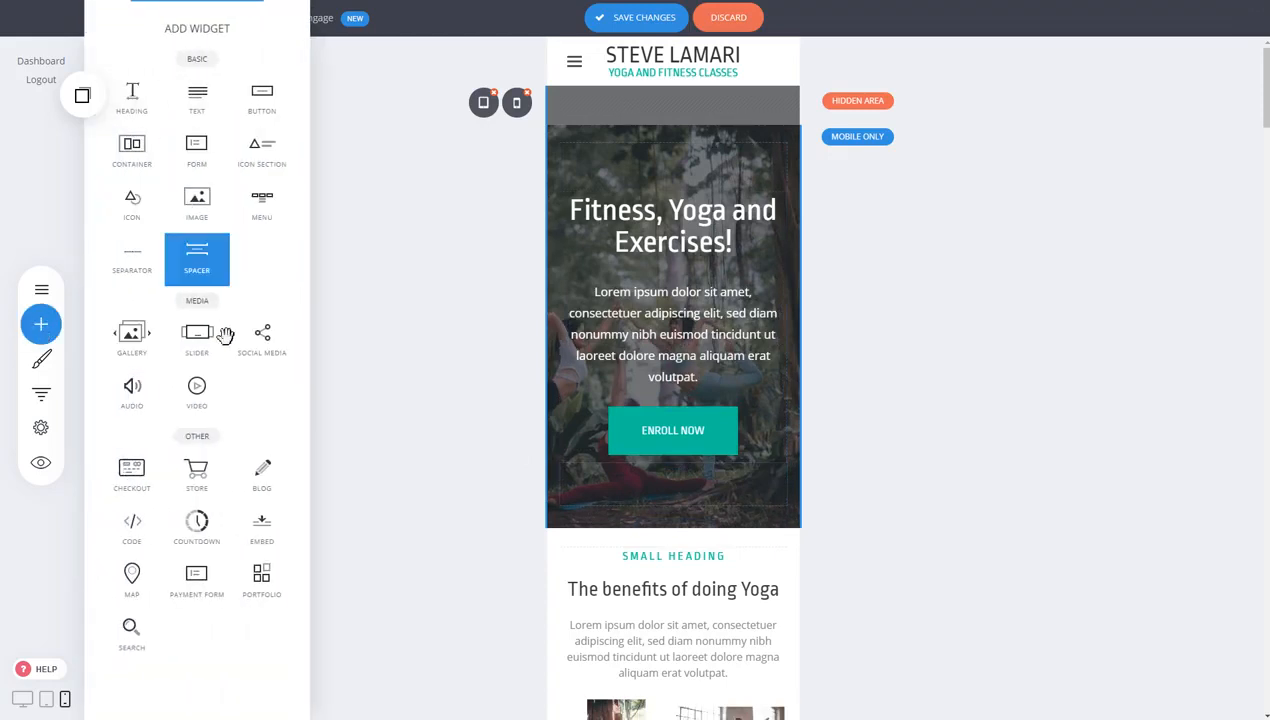
pyautogui.moveTo(262, 338); pyautogui.dragTo(695, 445)
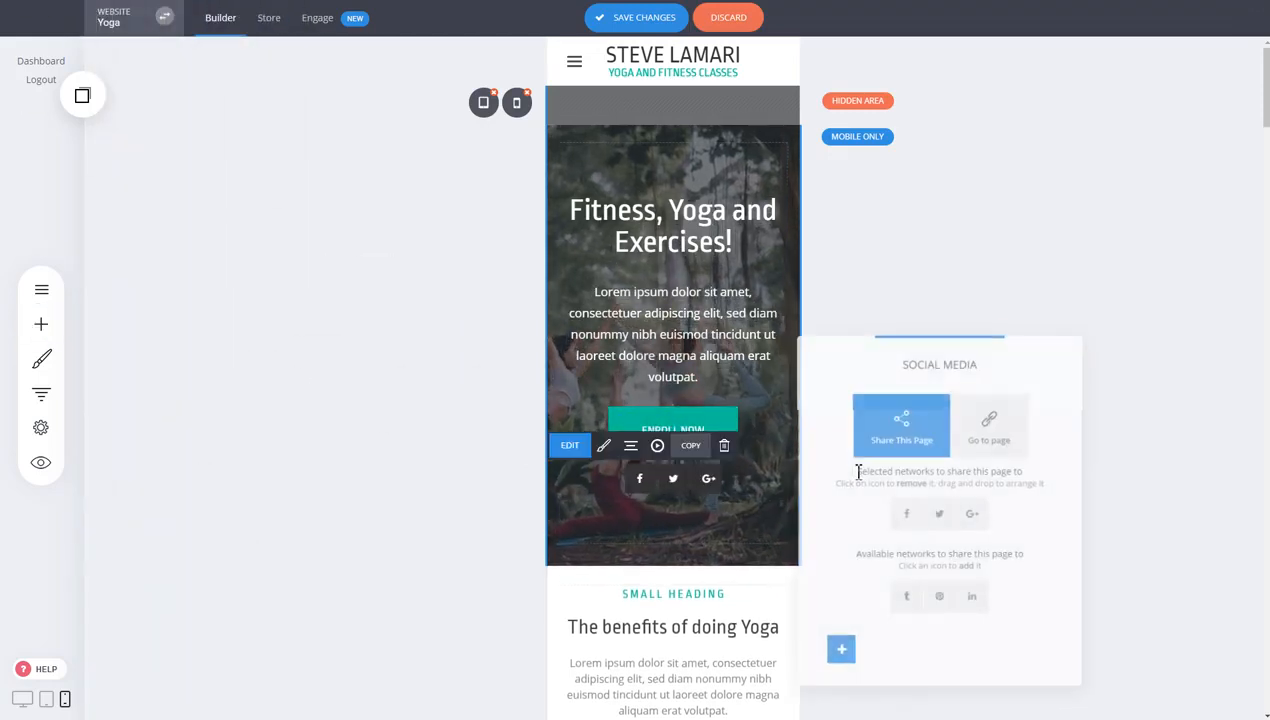
pyautogui.click(1154, 448)
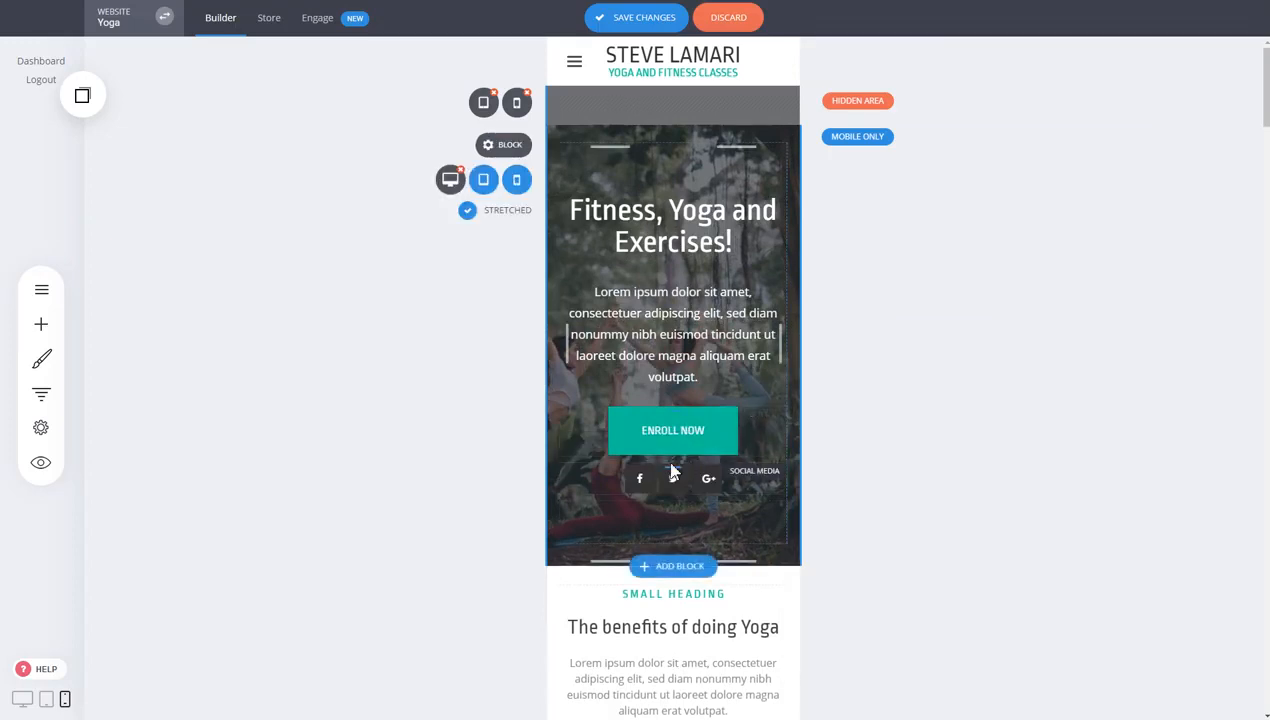
pyautogui.moveTo(673, 464); pyautogui.dragTo(673, 479)
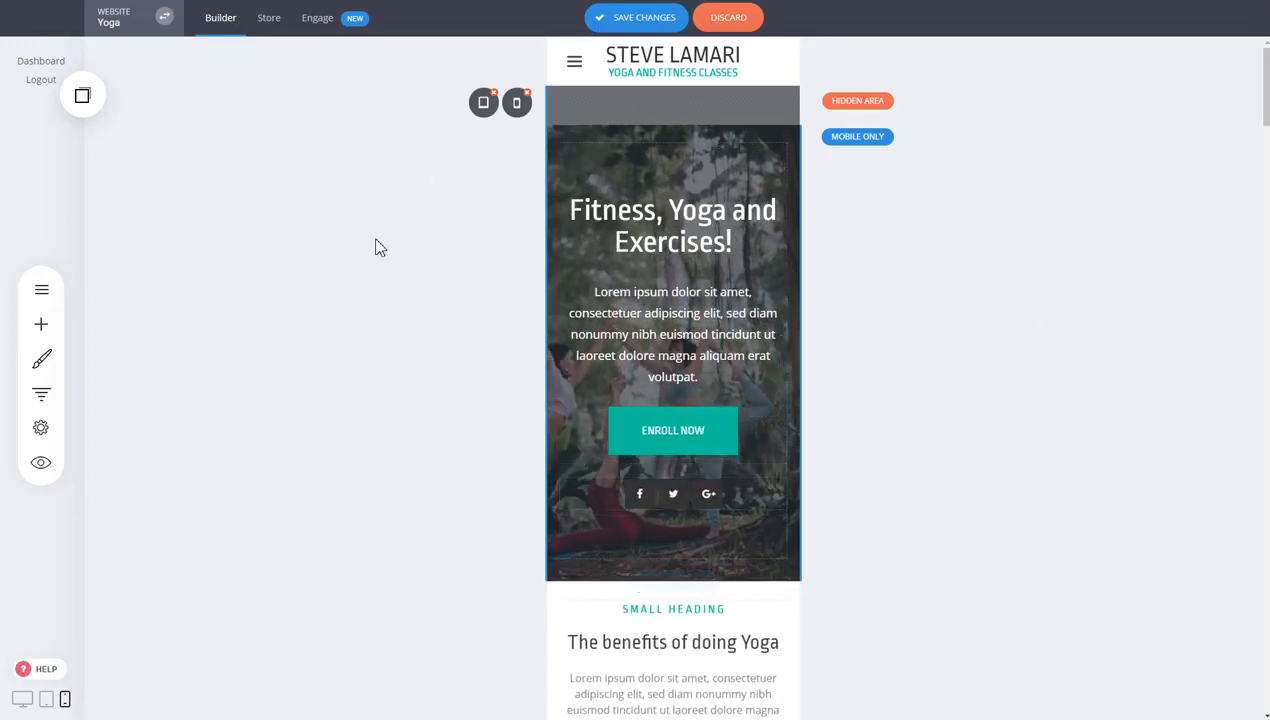
# Save the changes and compare the desktop view of the hero with the phone view
pyautogui.click(613, 20)
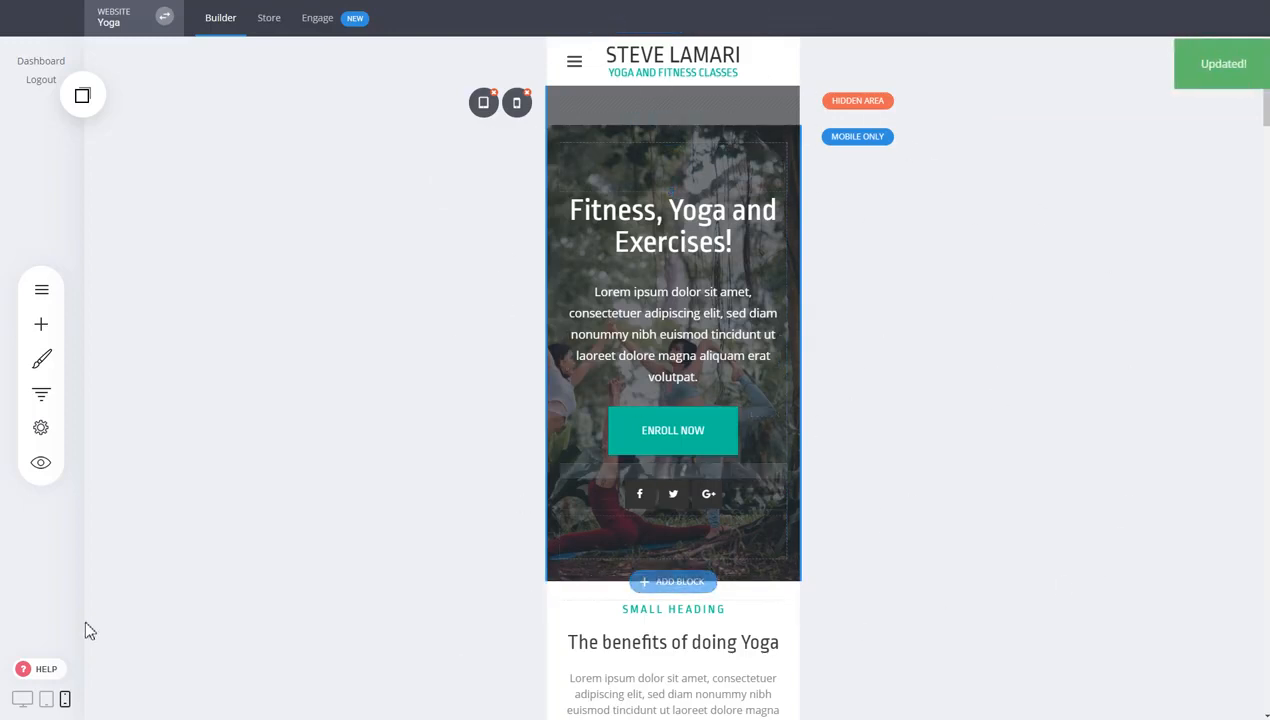
pyautogui.click(22, 698)
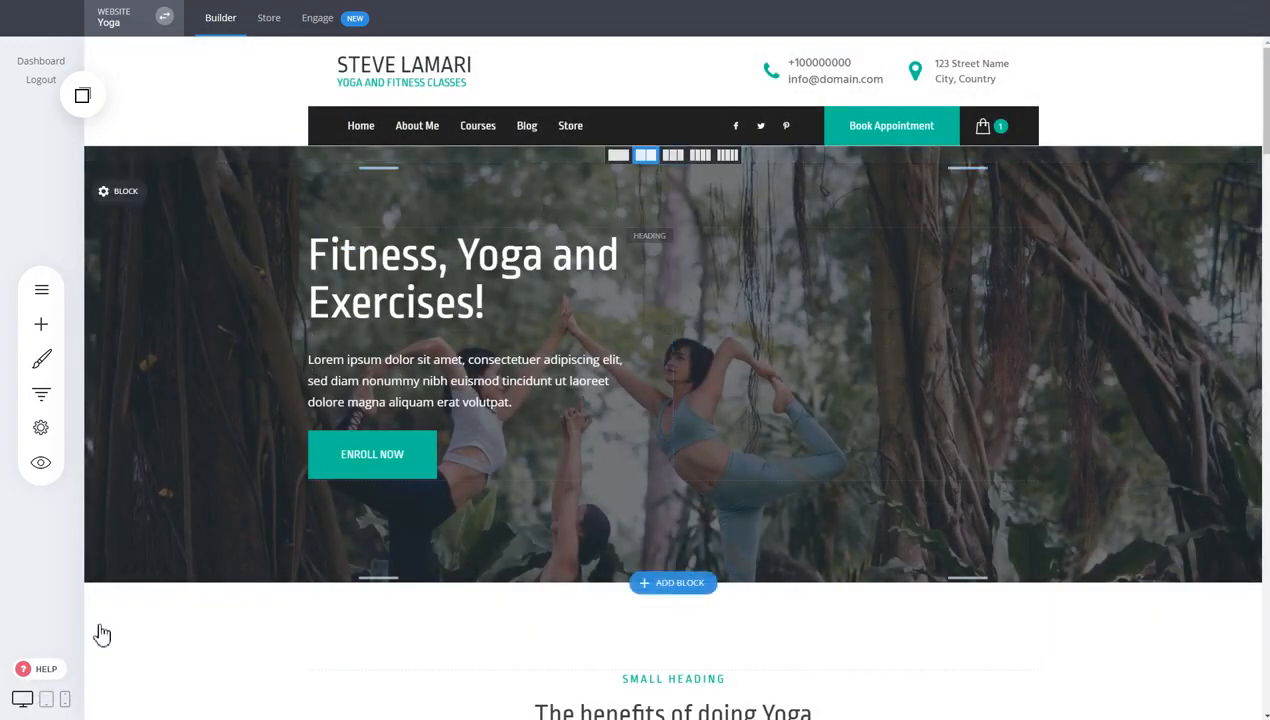
pyautogui.click(65, 698)
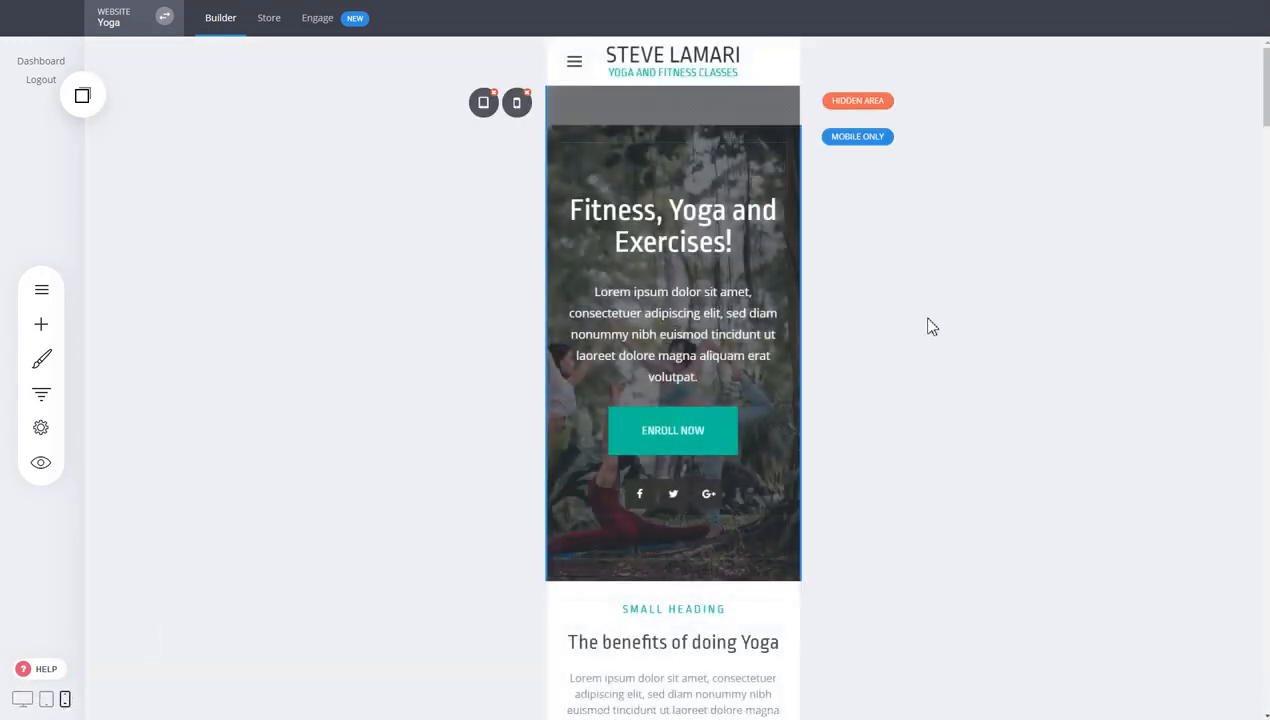
# Hide the block with the four Benefit icons on phones
pyautogui.scroll(-3, 722, 220)
pyautogui.scroll(3, 700, 300)
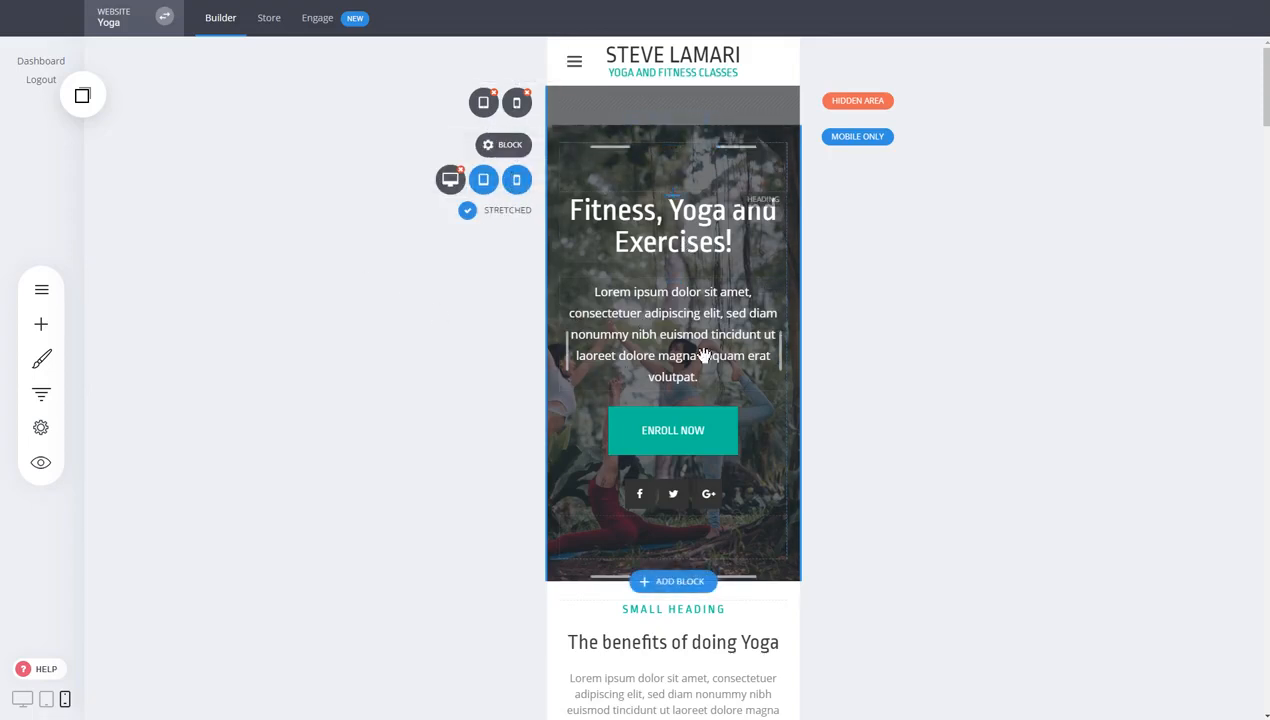
pyautogui.scroll(-1, 862, 402)
pyautogui.scroll(-3, 862, 402)
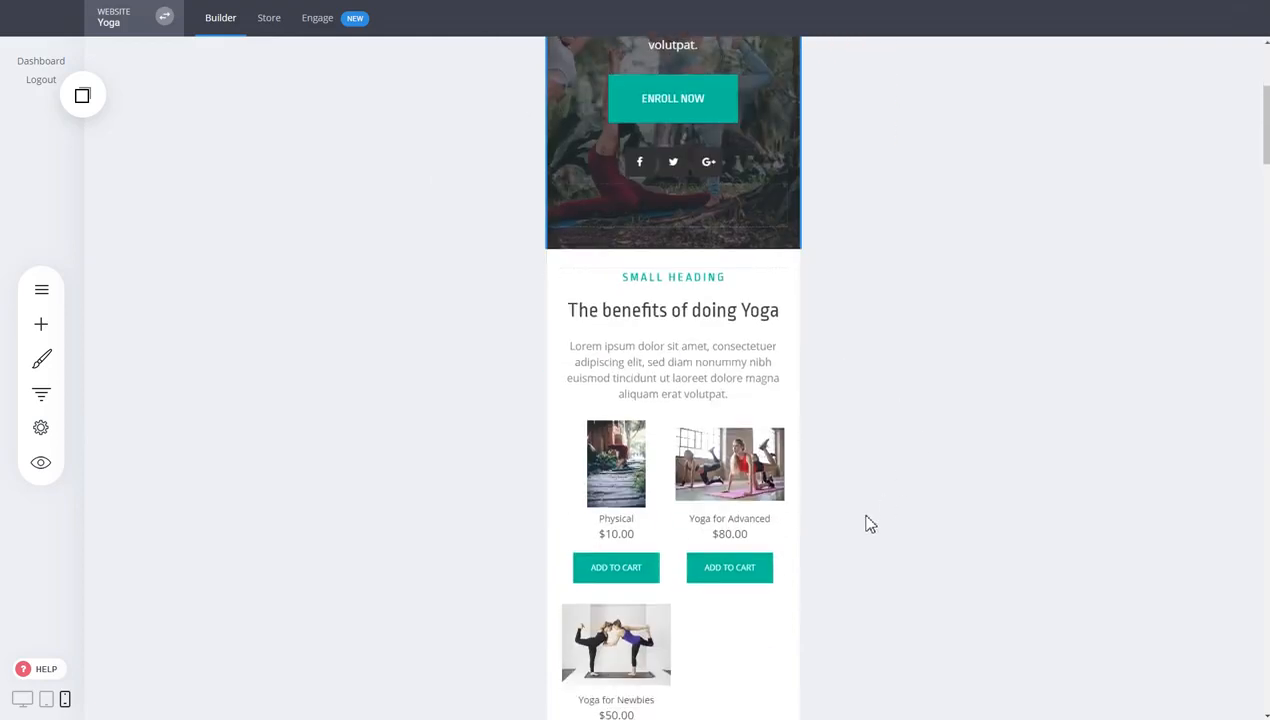
pyautogui.scroll(-4, 1183, 341)
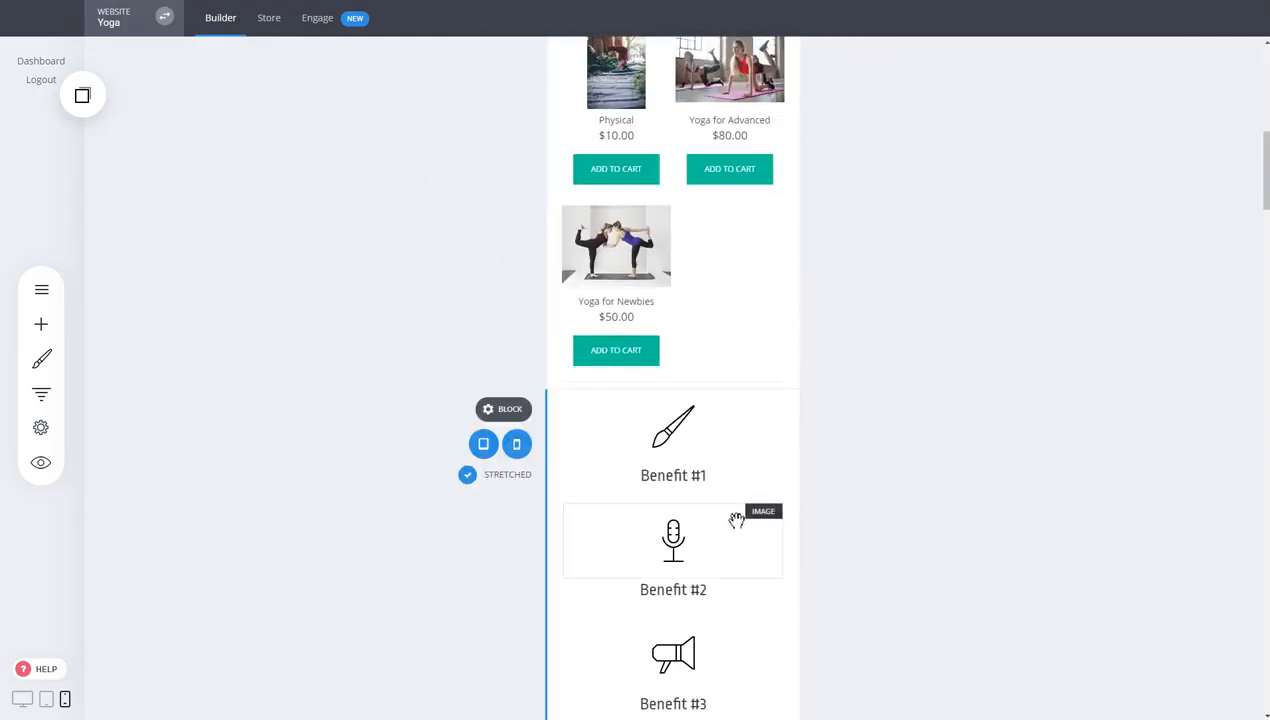
pyautogui.scroll(-2, 862, 465)
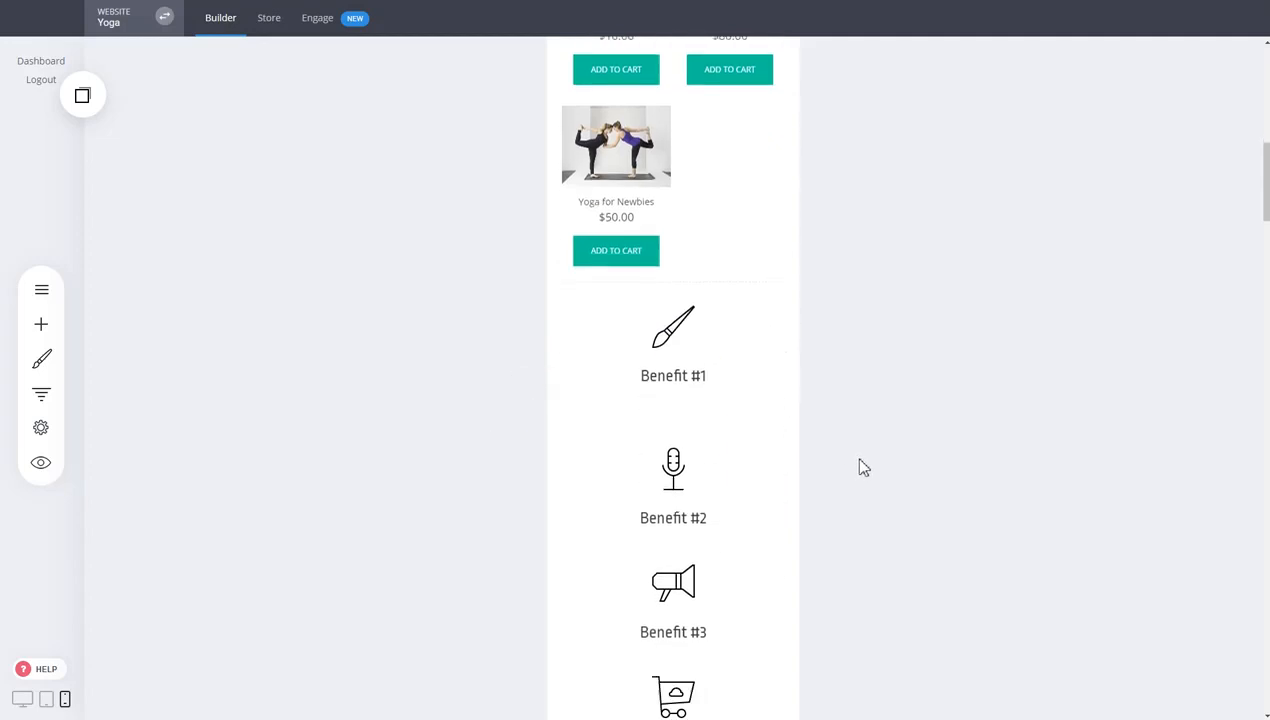
pyautogui.click(517, 246)
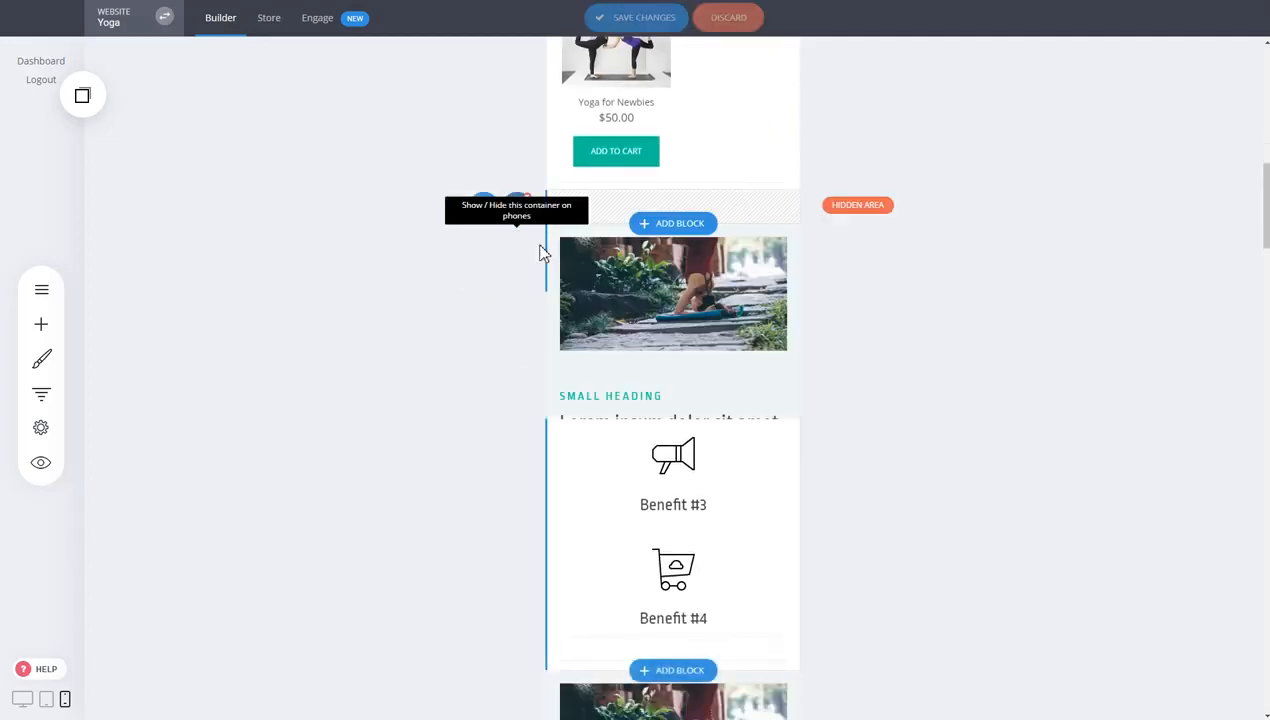
pyautogui.scroll(-3, 957, 419)
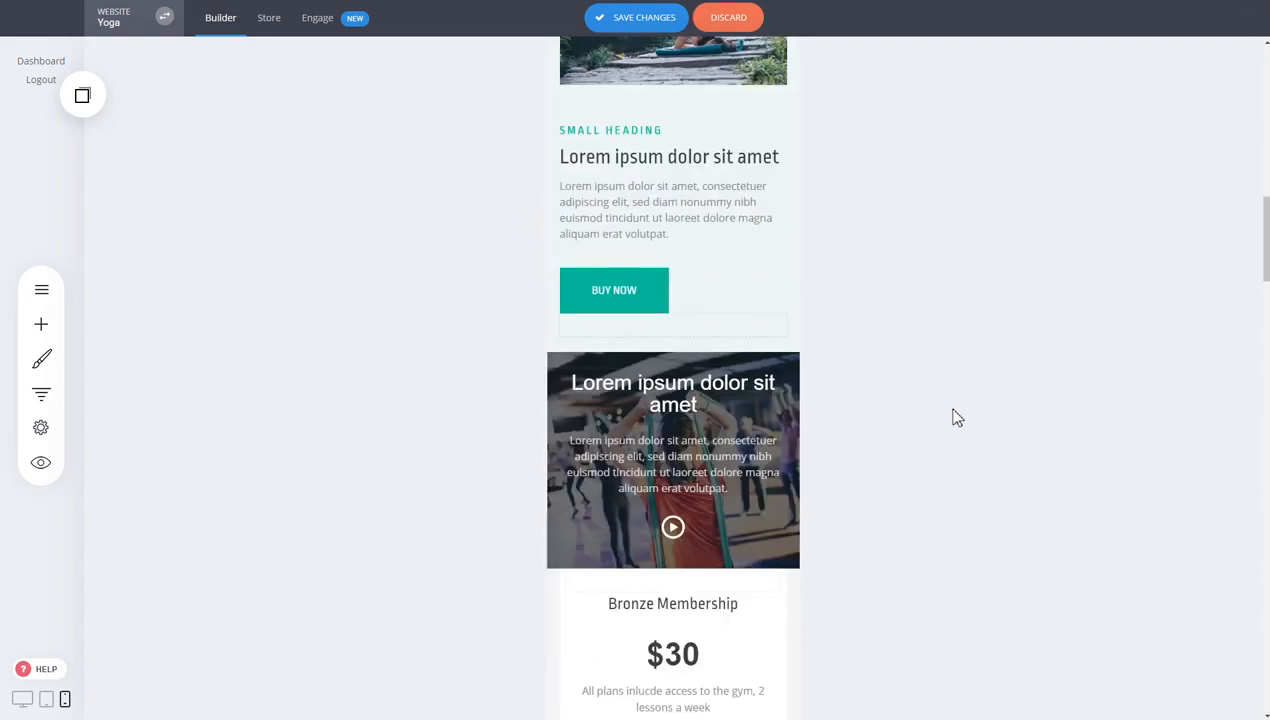
# Show the Benefit icons block on phones temporarily and toggle its Stretched layout off and on
pyautogui.scroll(-3, 962, 402)
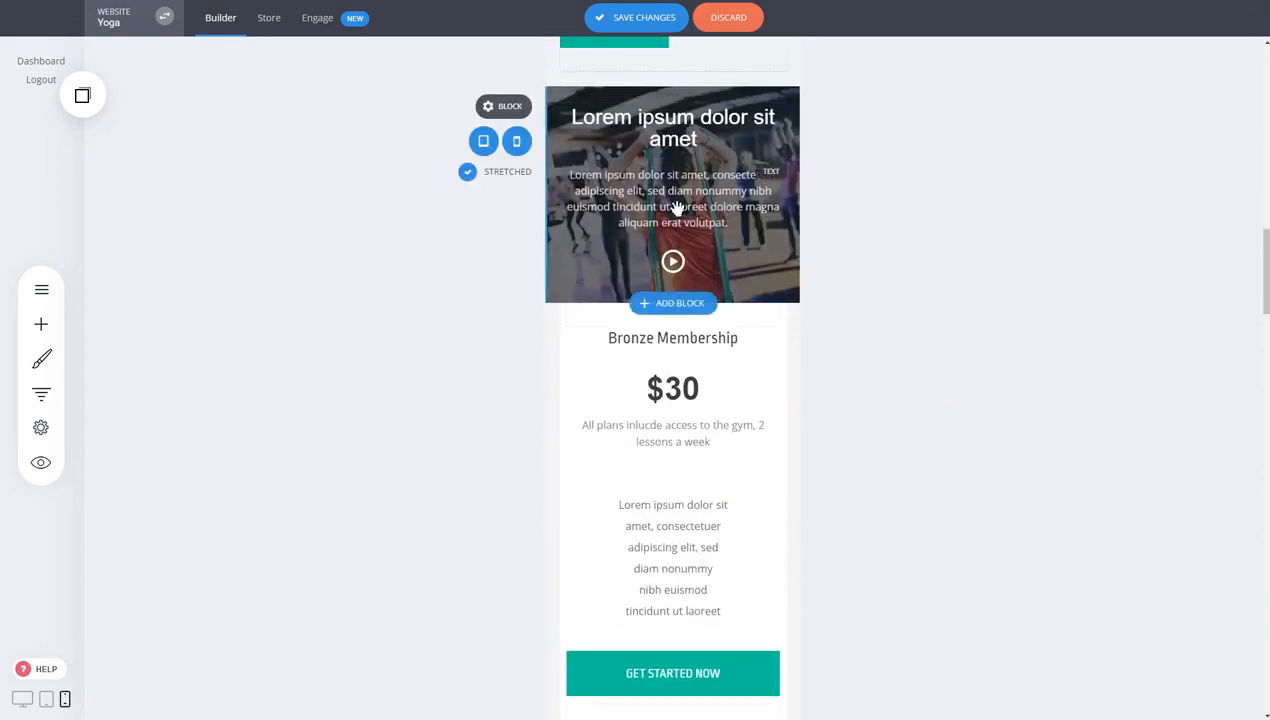
pyautogui.scroll(1, 662, 307)
pyautogui.scroll(3, 516, 269)
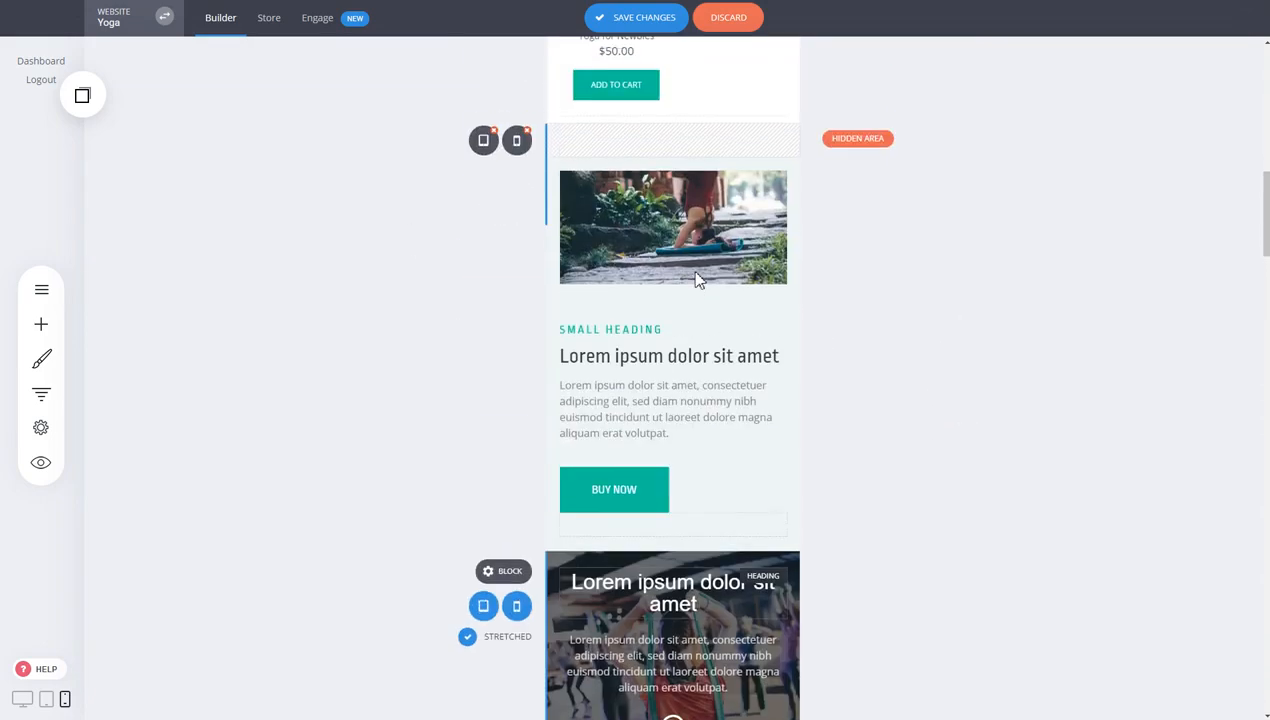
pyautogui.click(516, 137)
pyautogui.click(509, 210)
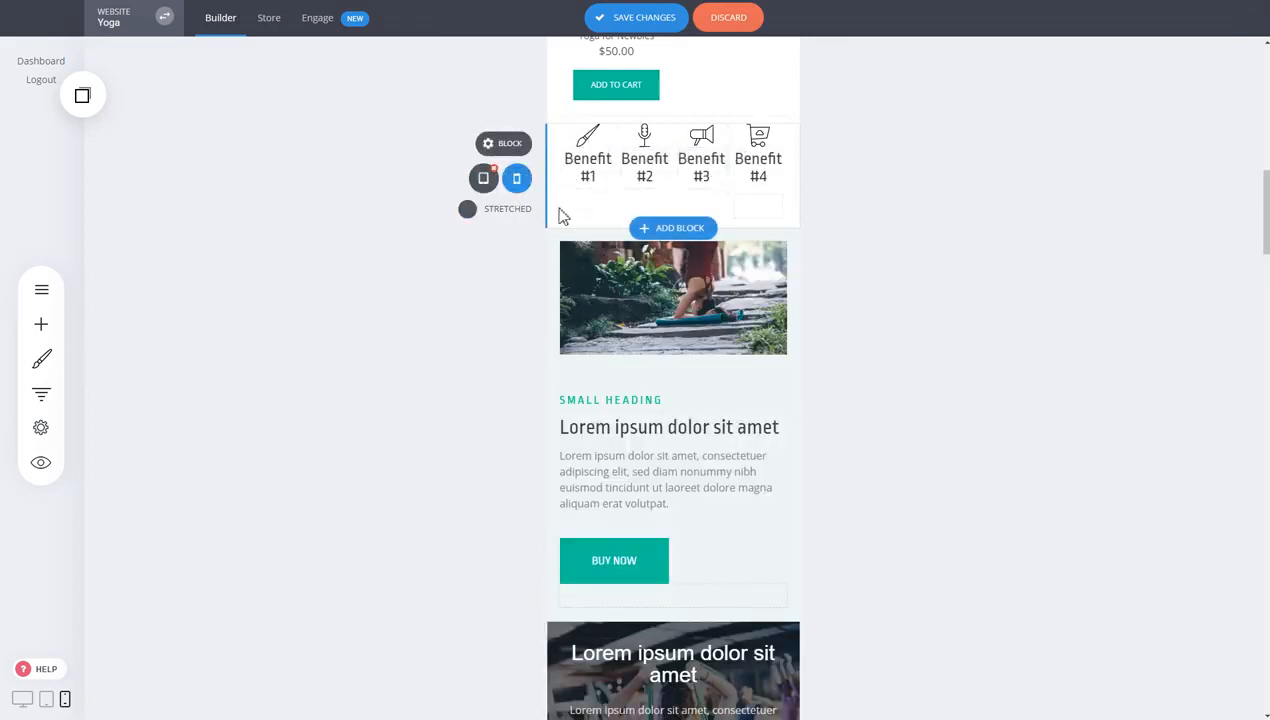
pyautogui.click(512, 210)
pyautogui.click(518, 214)
pyautogui.click(513, 214)
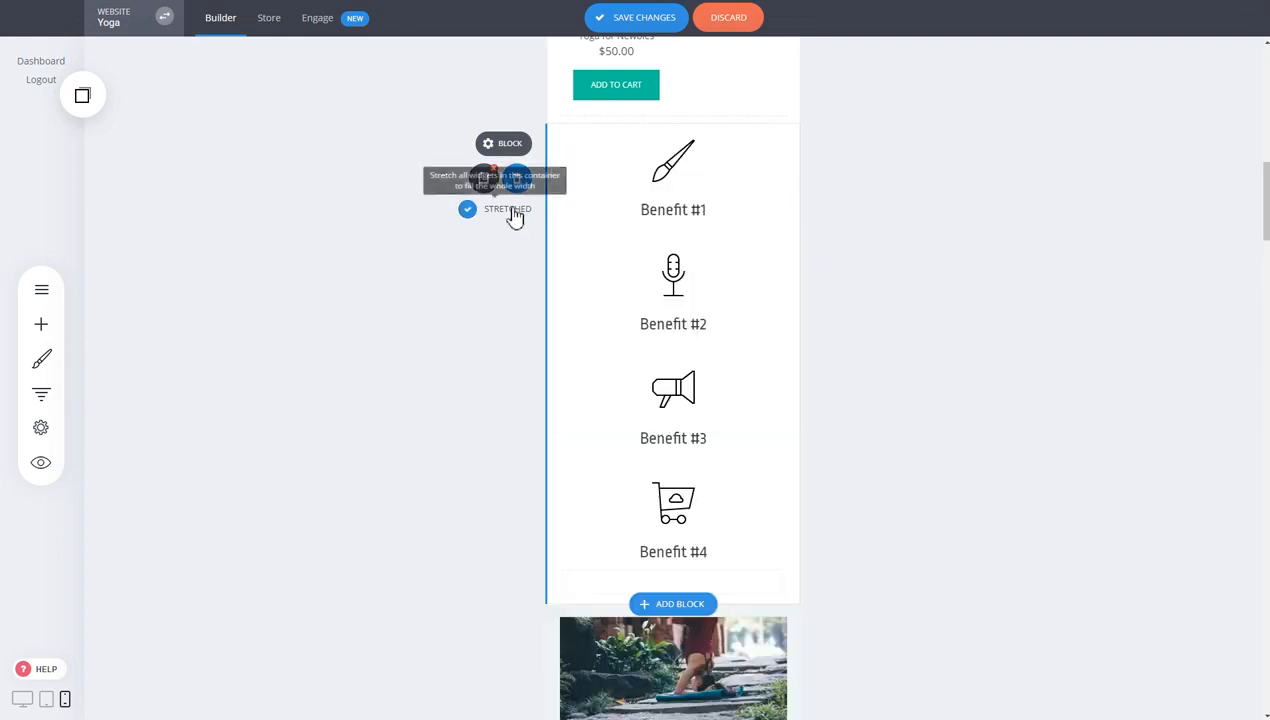
# Review the phone layout from the hidden Benefit block down to the footer and back up to the hero
pyautogui.scroll(-10, 958, 244)
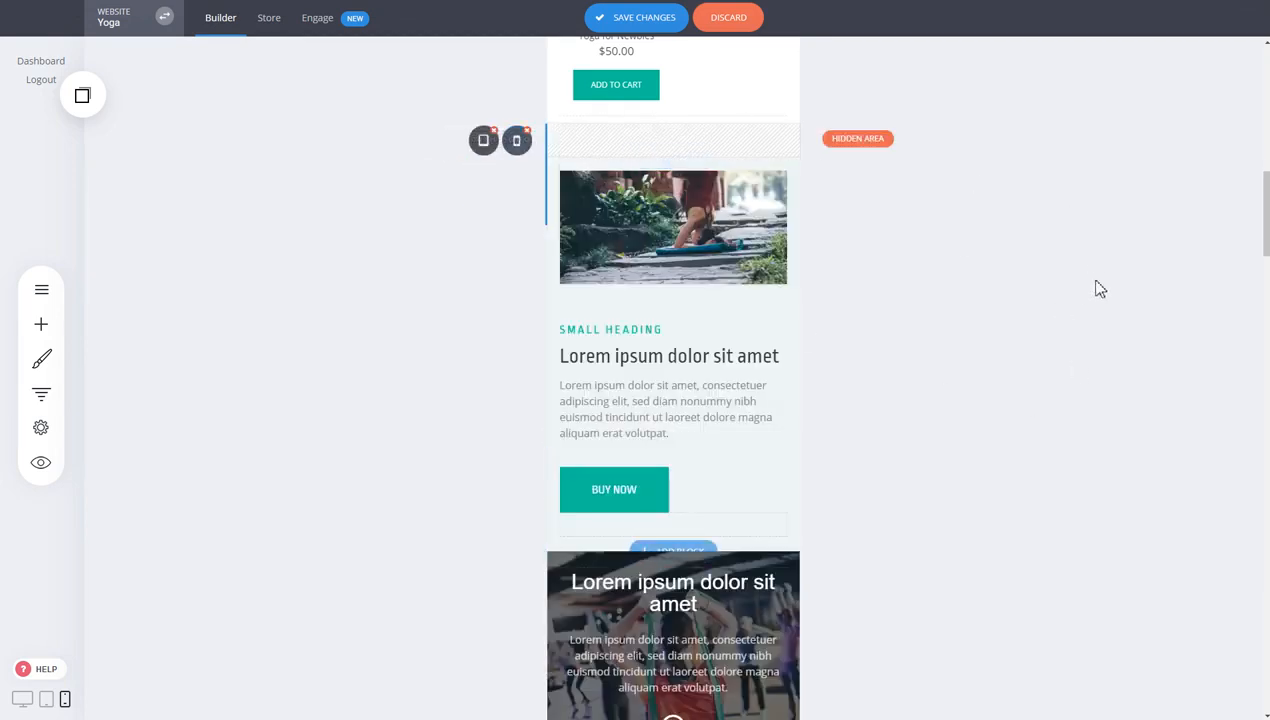
pyautogui.scroll(-6, 1083, 285)
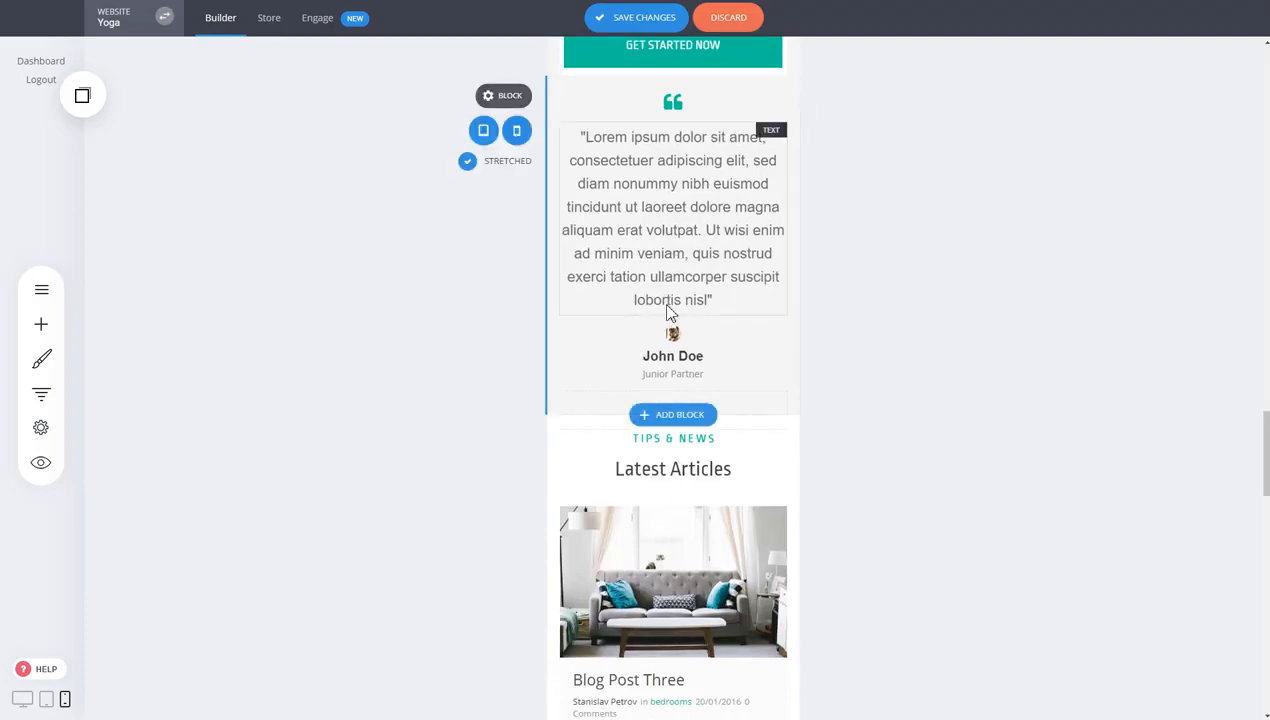
pyautogui.scroll(-3, 668, 400)
pyautogui.scroll(-4, 745, 357)
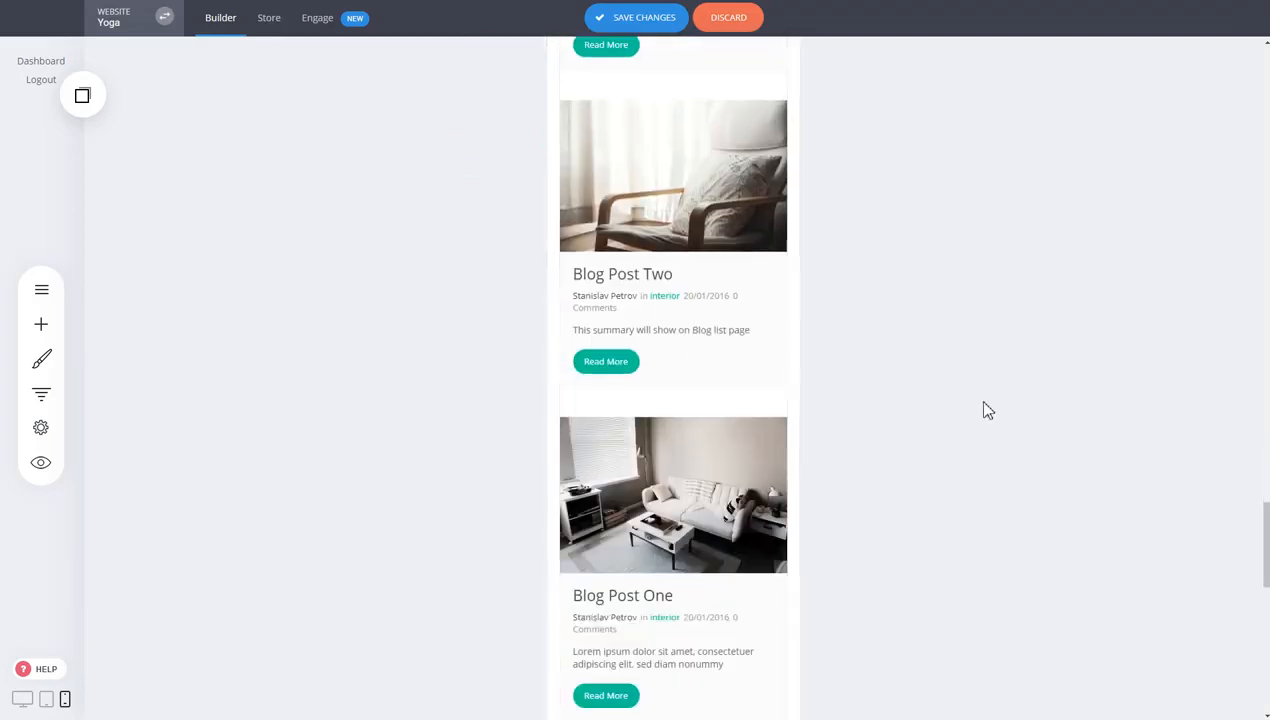
pyautogui.scroll(-10, 986, 408)
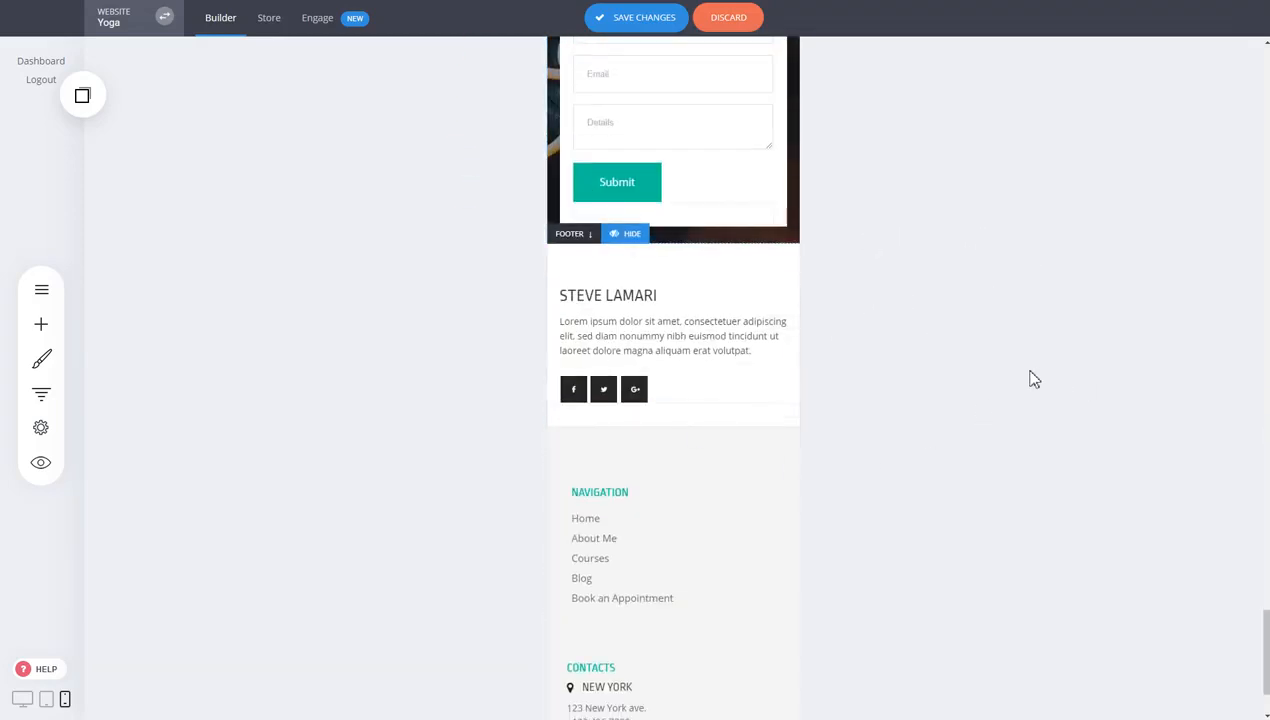
pyautogui.scroll(15, 1033, 379)
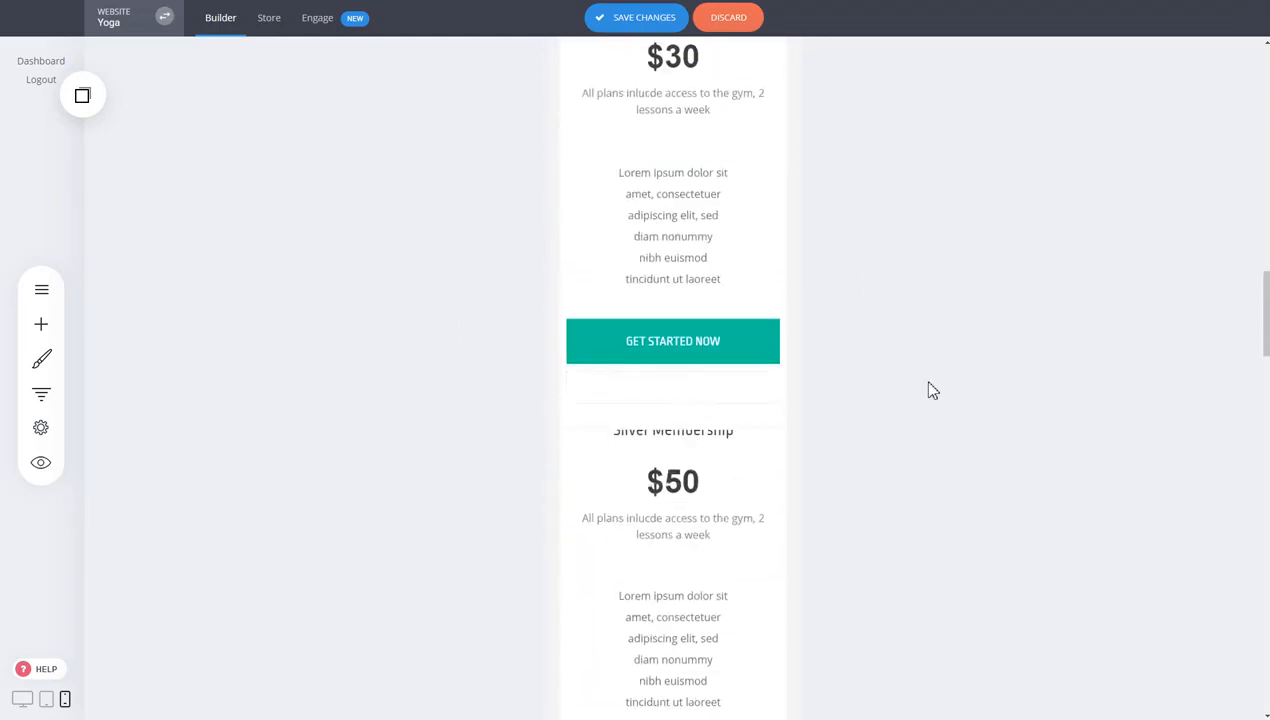
pyautogui.scroll(8, 601, 405)
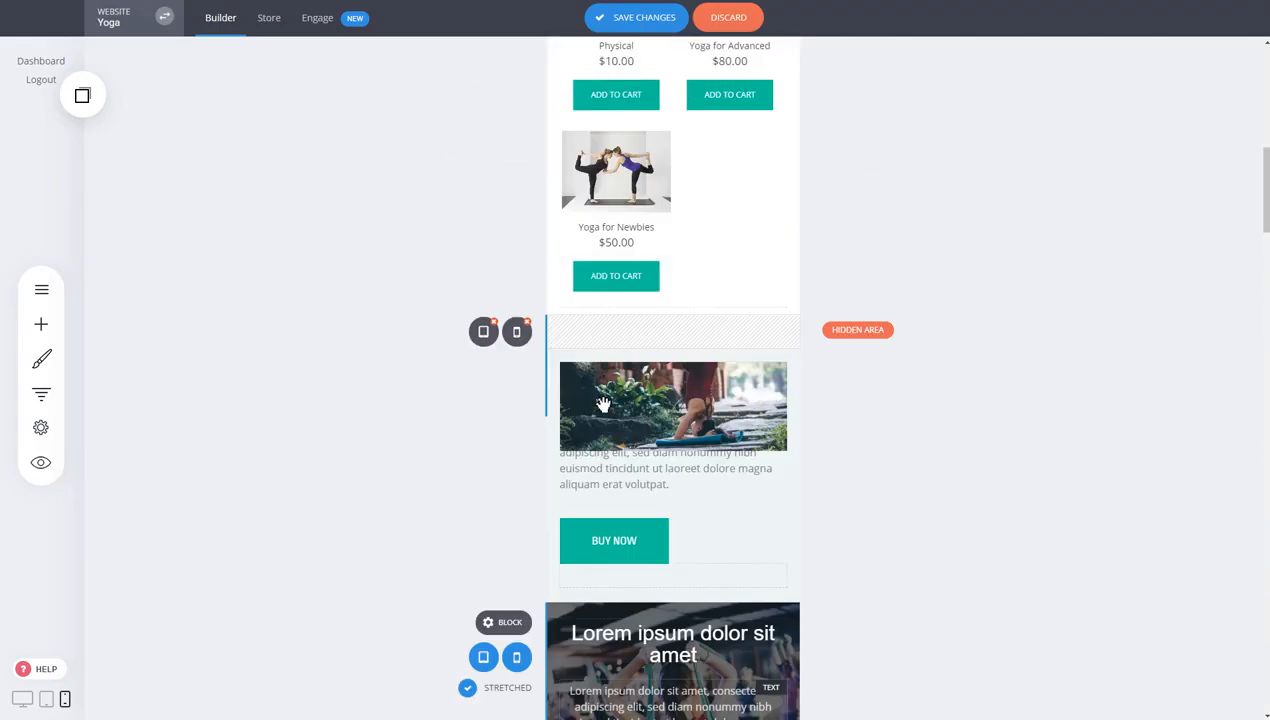
pyautogui.scroll(1, 603, 404)
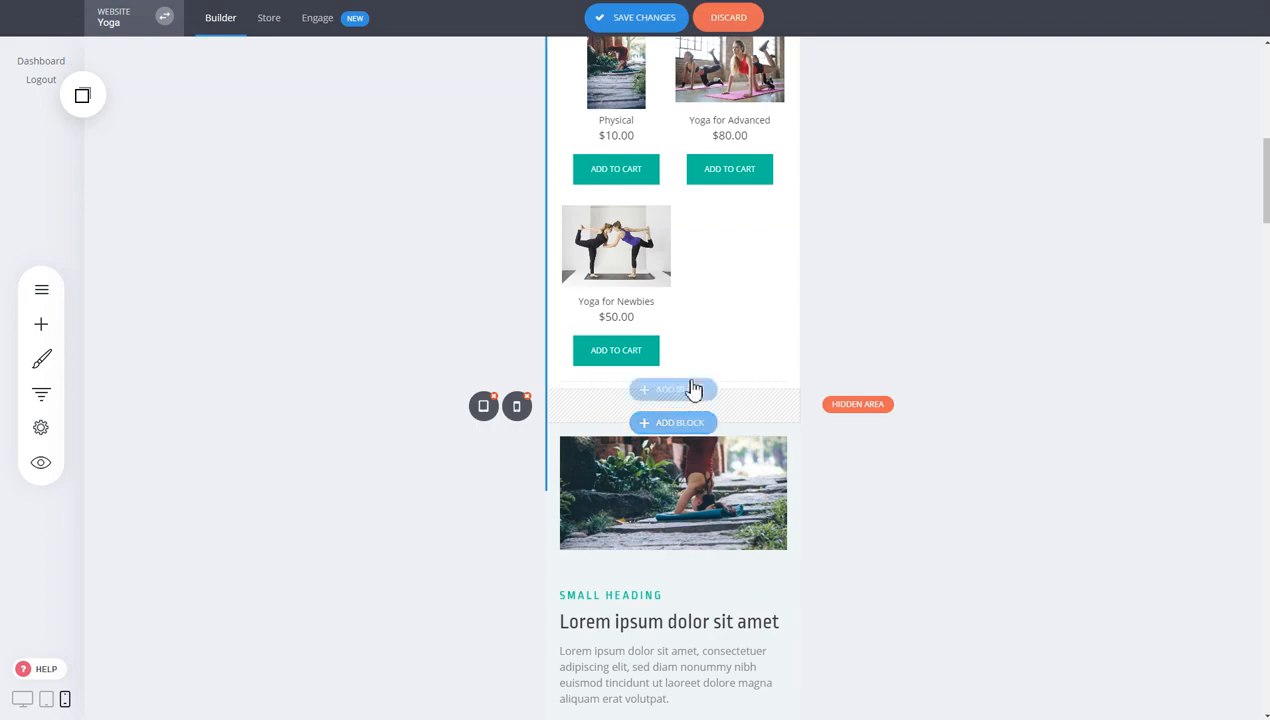
pyautogui.scroll(10, 694, 380)
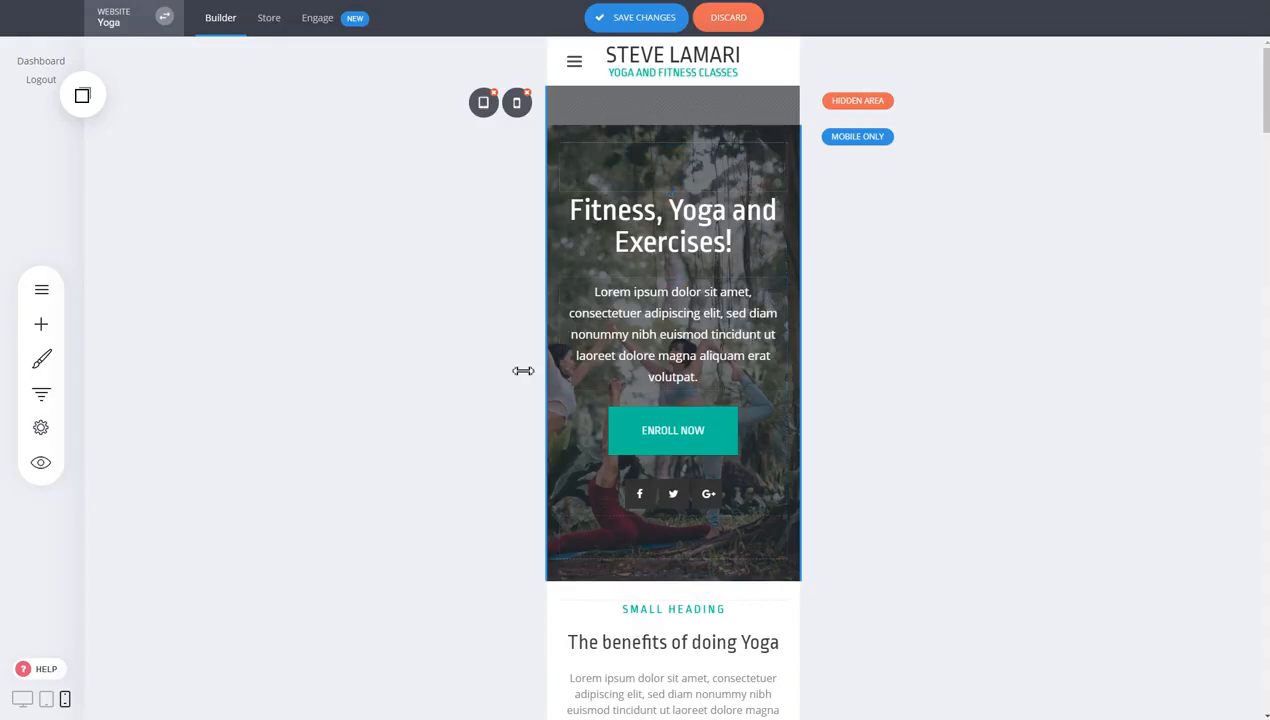
# Save the changes and shorten the spacer above the mobile-only hero heading in the tablet view
pyautogui.click(624, 22)
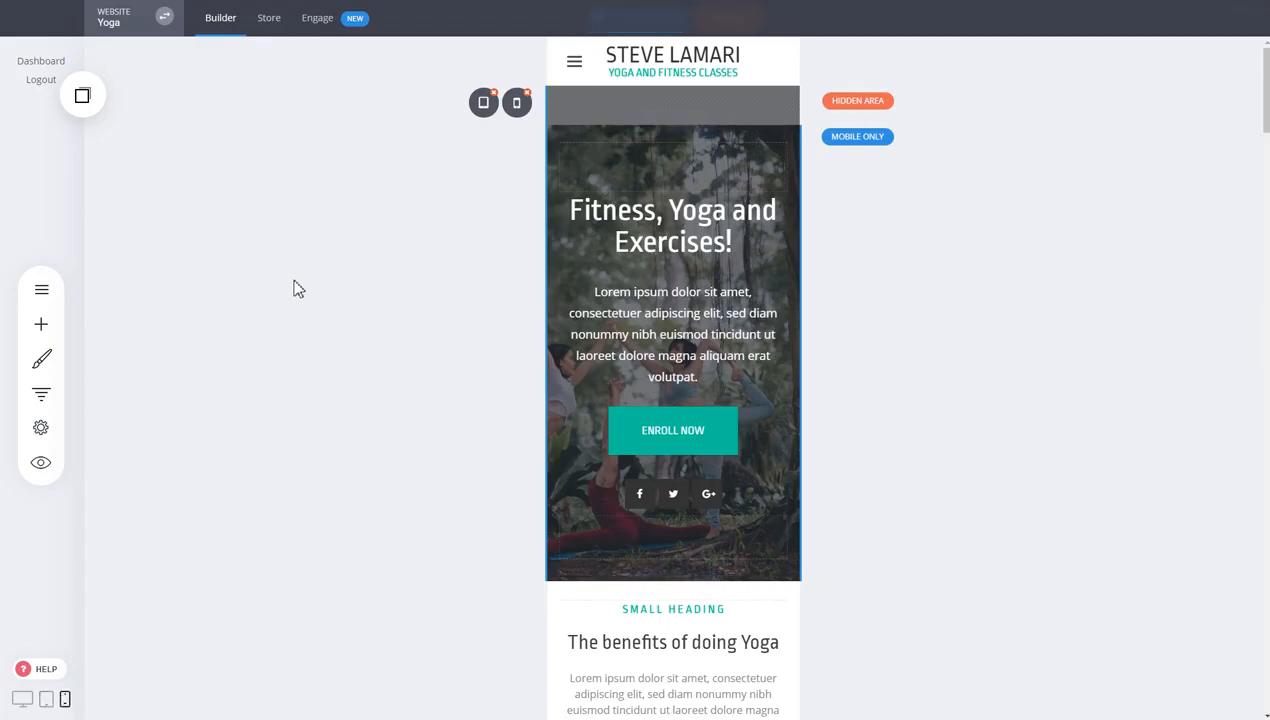
pyautogui.click(45, 703)
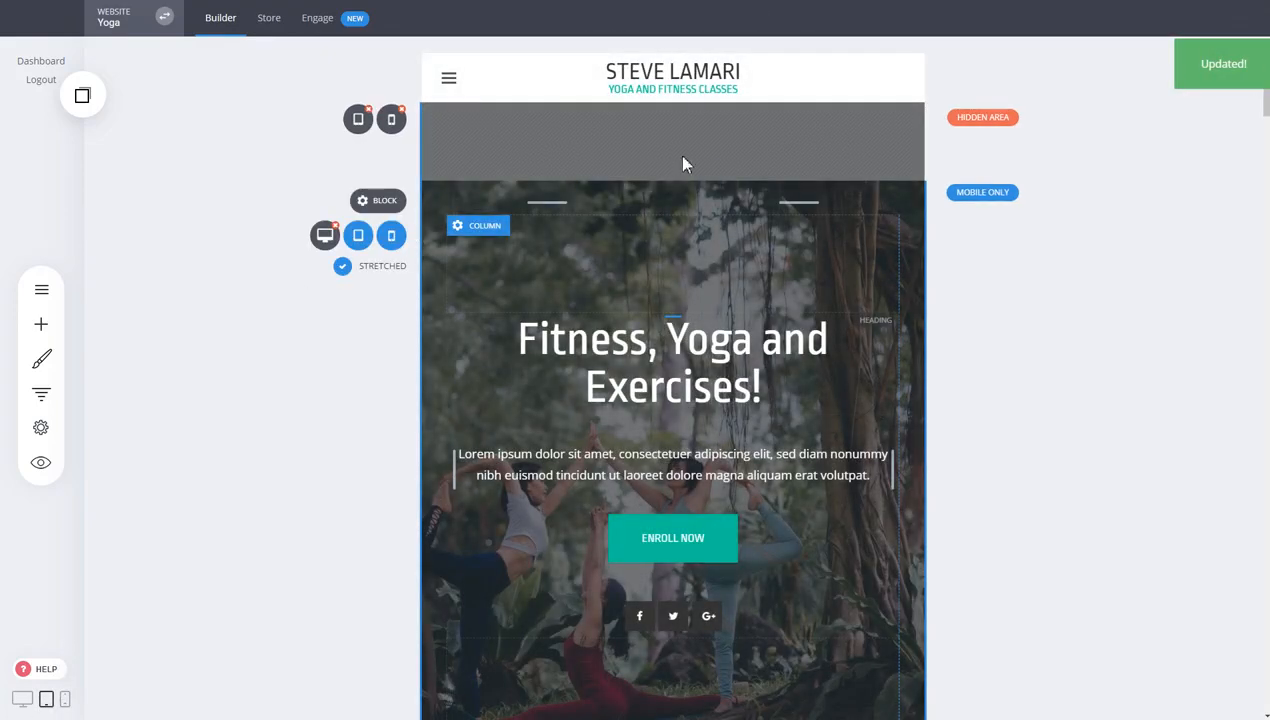
pyautogui.moveTo(708, 303); pyautogui.dragTo(708, 243)
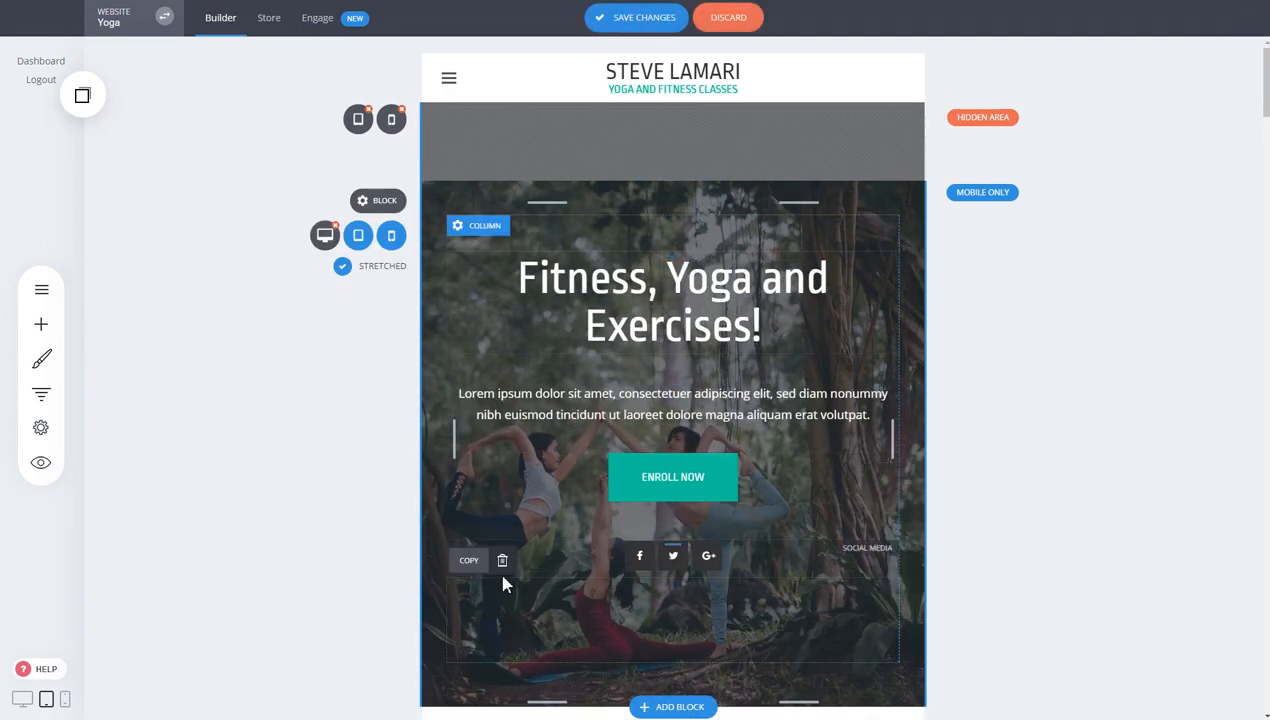
# Delete the spacers below the social media icons and above the heading in the mobile-only hero block
pyautogui.click(502, 560)
pyautogui.click(680, 320)
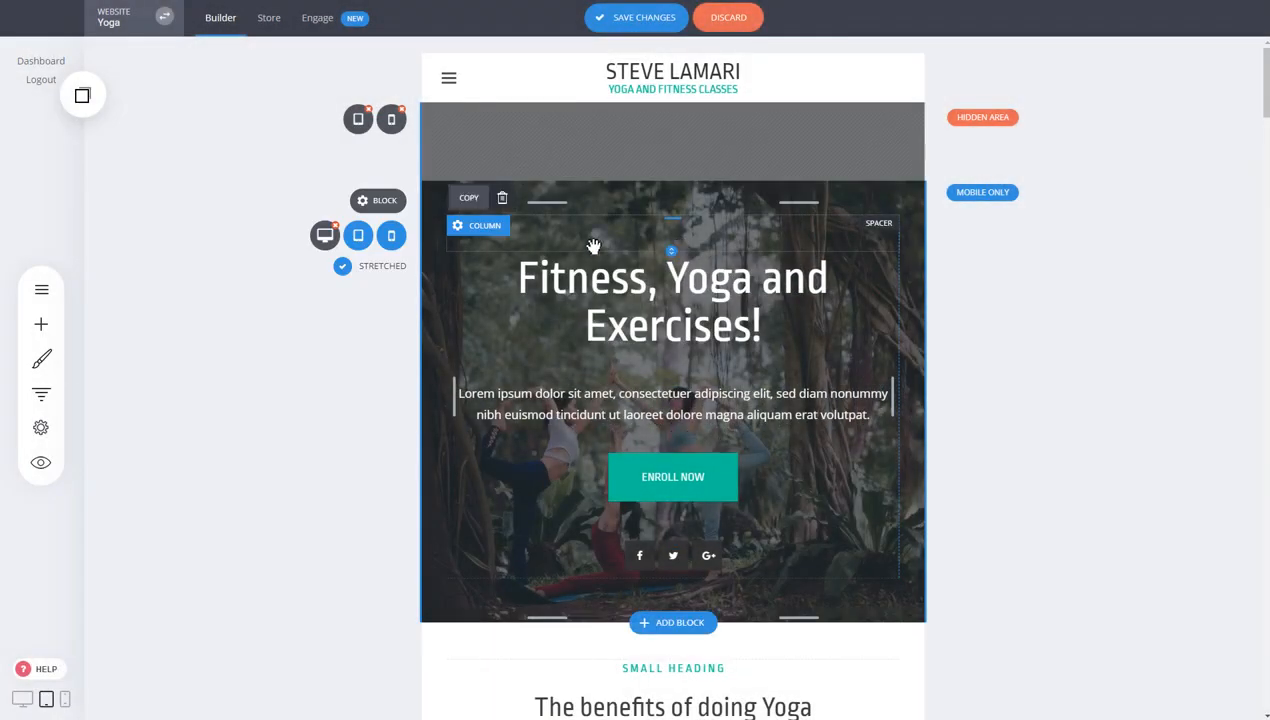
pyautogui.click(502, 197)
pyautogui.click(680, 322)
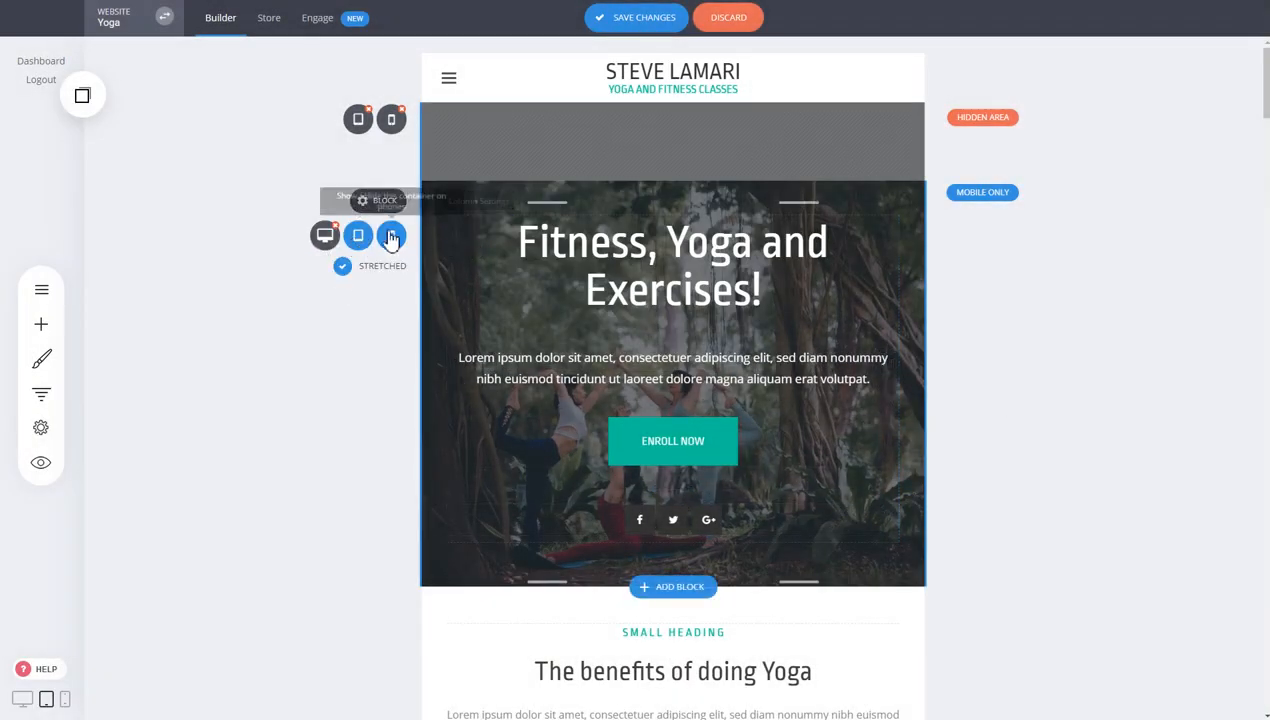
pyautogui.scroll(-4, 828, 264)
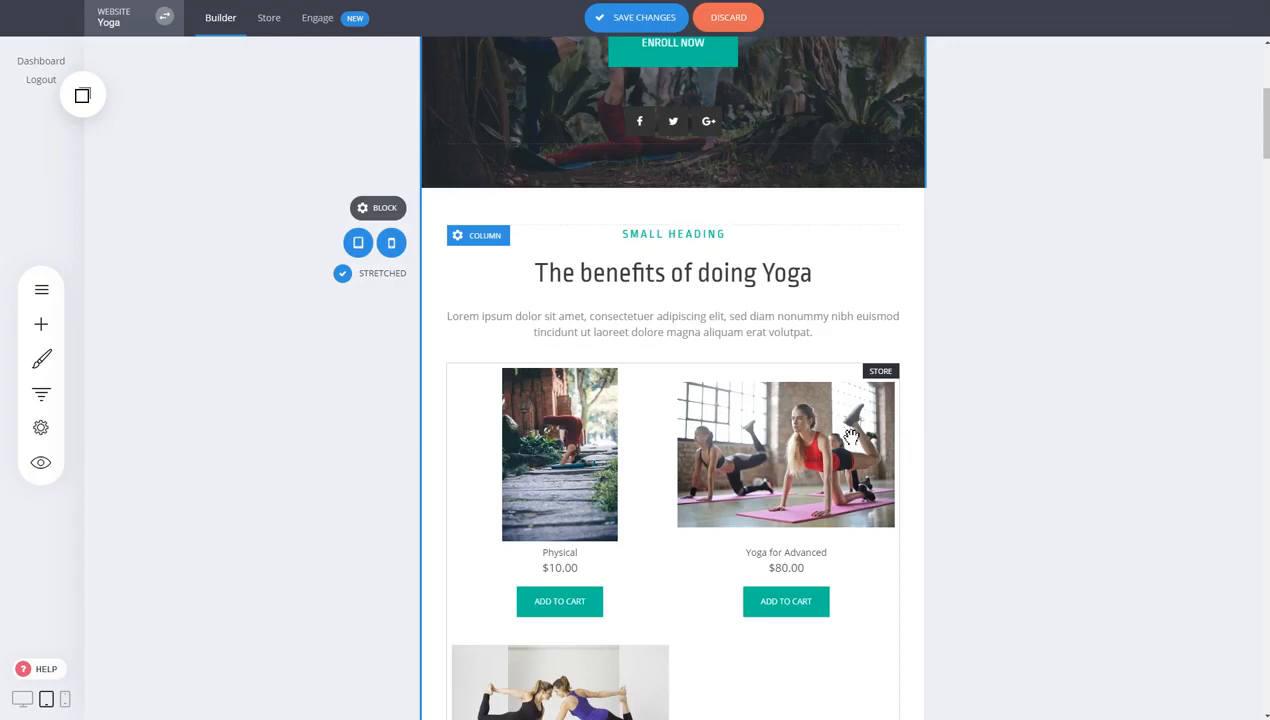
pyautogui.scroll(4, 1080, 420)
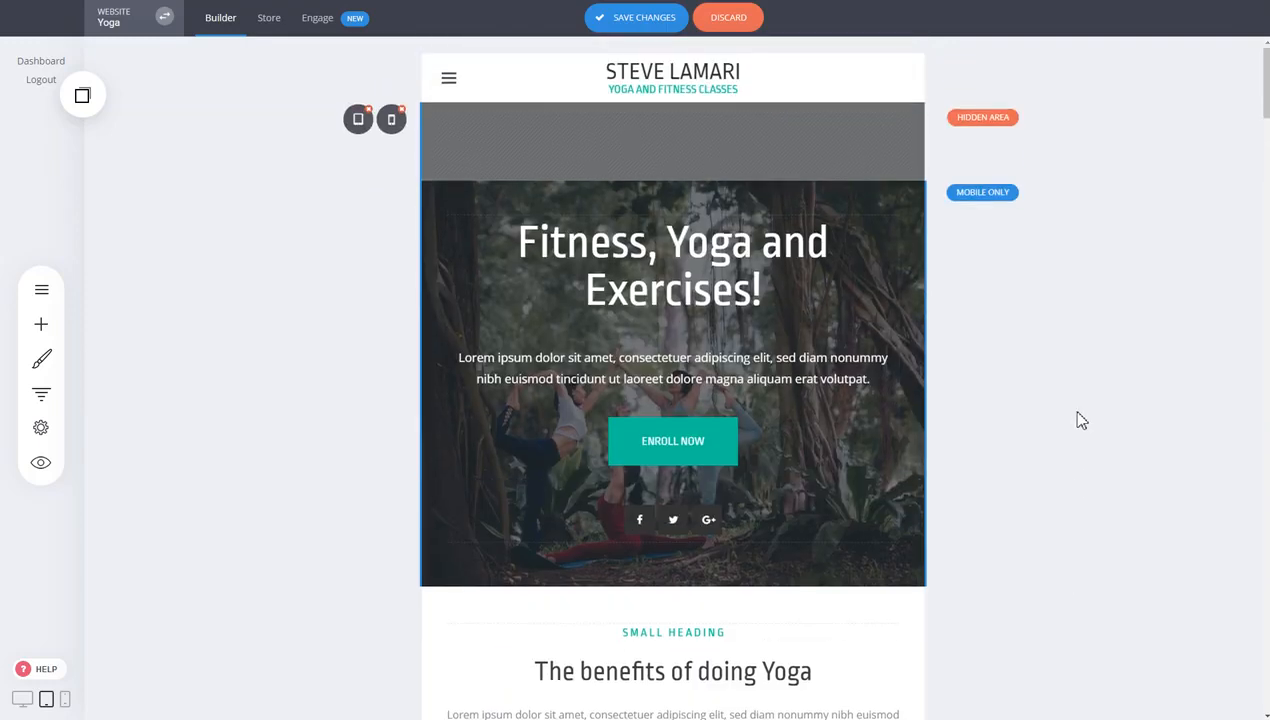